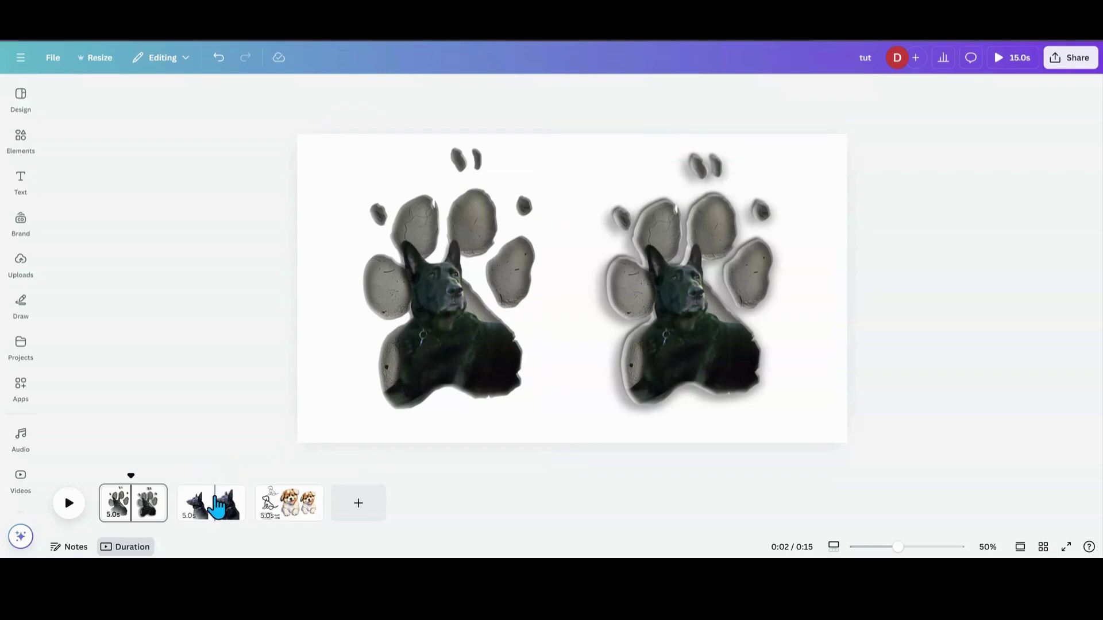
- Go to the third page with the line-art dogs and nudge the small dog down-left
{"action": "left_click", "coordinate": [214, 511]}
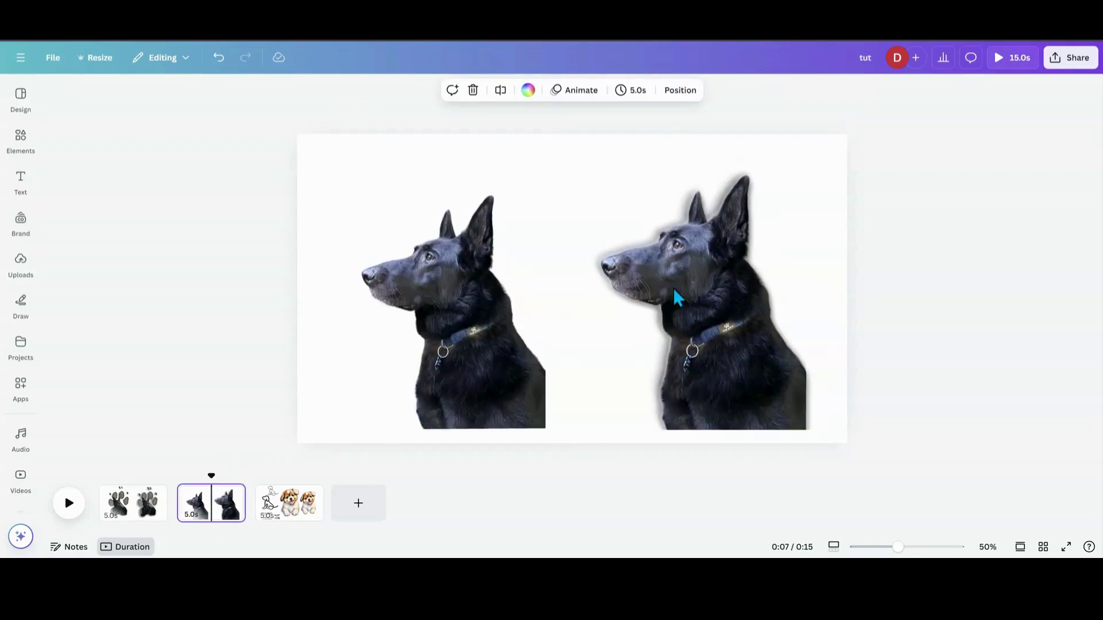
{"action": "left_click", "coordinate": [277, 517]}
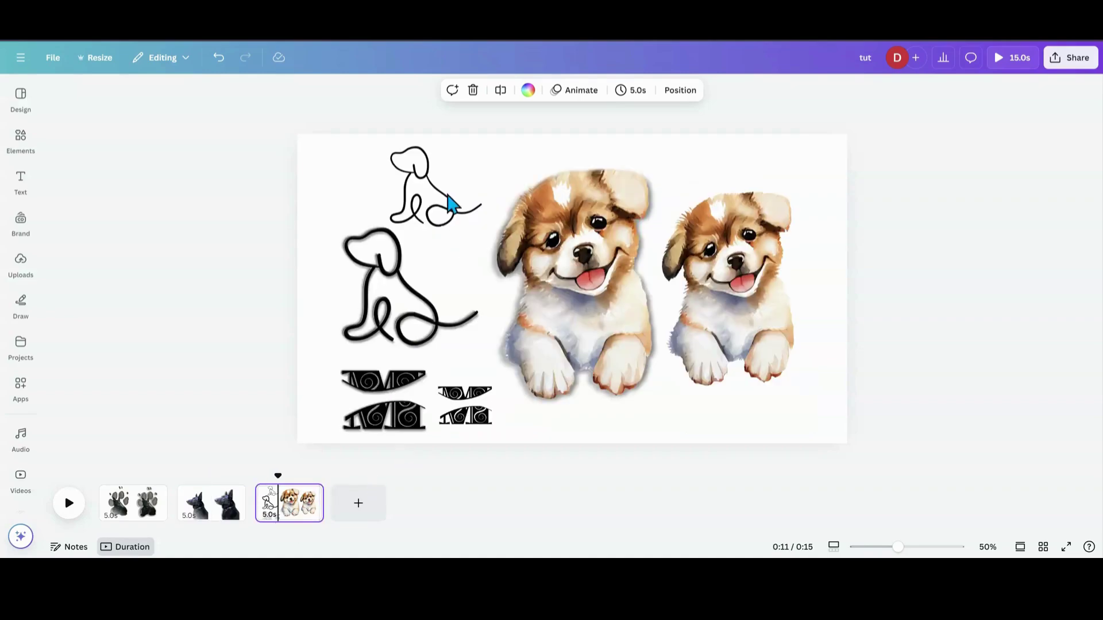
{"action": "left_click", "coordinate": [422, 214]}
{"action": "left_click_drag", "start_coordinate": [442, 195], "coordinate": [435, 200]}
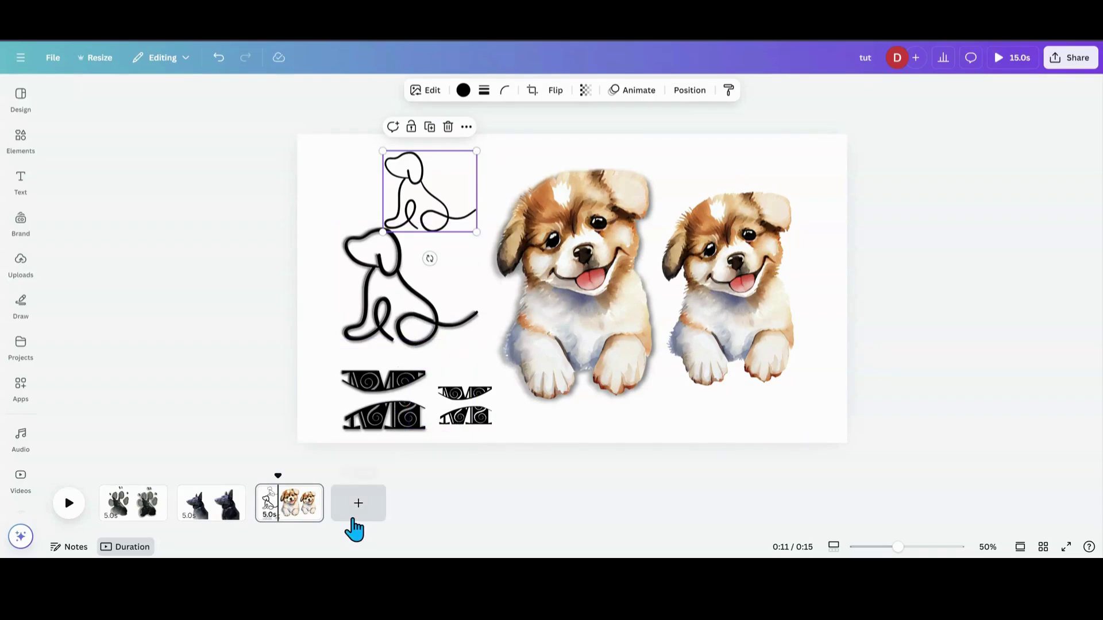
- Add a fourth page holding the uploaded red robot panther image, moved up and enlarged to 790×790
{"action": "left_click", "coordinate": [354, 504]}
{"action": "left_click", "coordinate": [21, 181]}
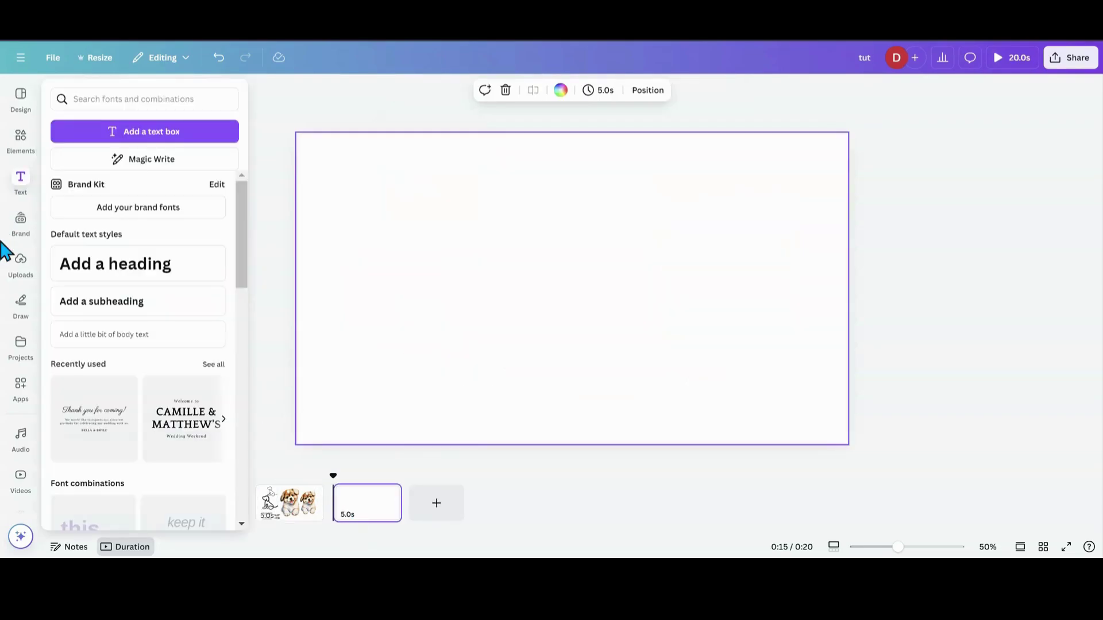
{"action": "left_click", "coordinate": [17, 266]}
{"action": "left_click", "coordinate": [98, 276]}
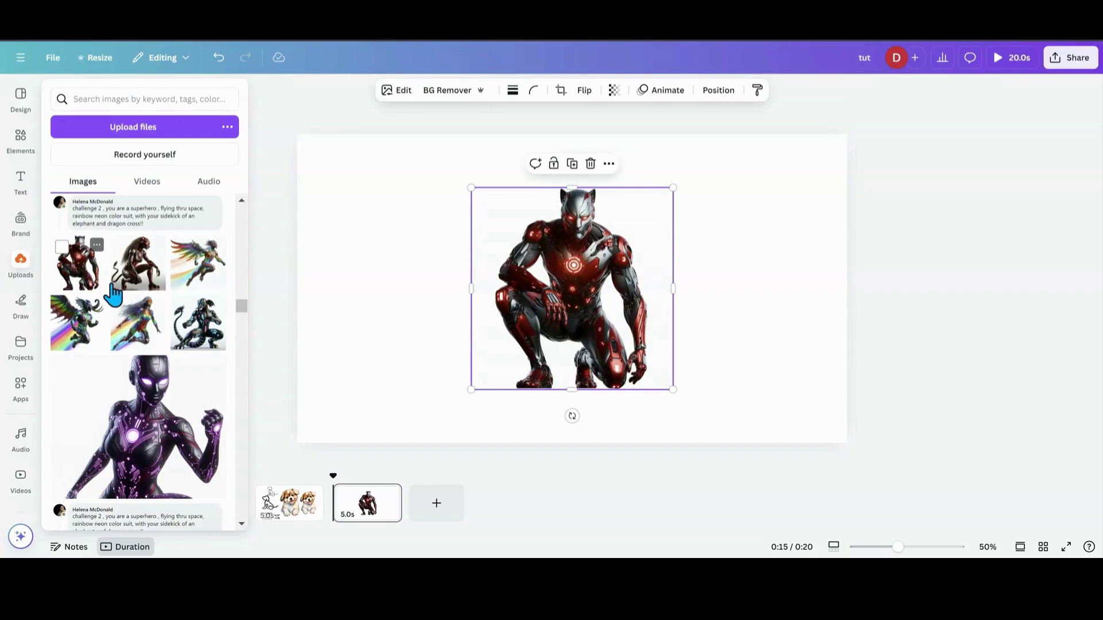
{"action": "left_click_drag", "start_coordinate": [528, 315], "coordinate": [549, 275]}
{"action": "left_click_drag", "start_coordinate": [465, 384], "coordinate": [439, 411]}
- Add a Drop shadow effect to the robot figure and shift it up and right
{"action": "left_click", "coordinate": [396, 90]}
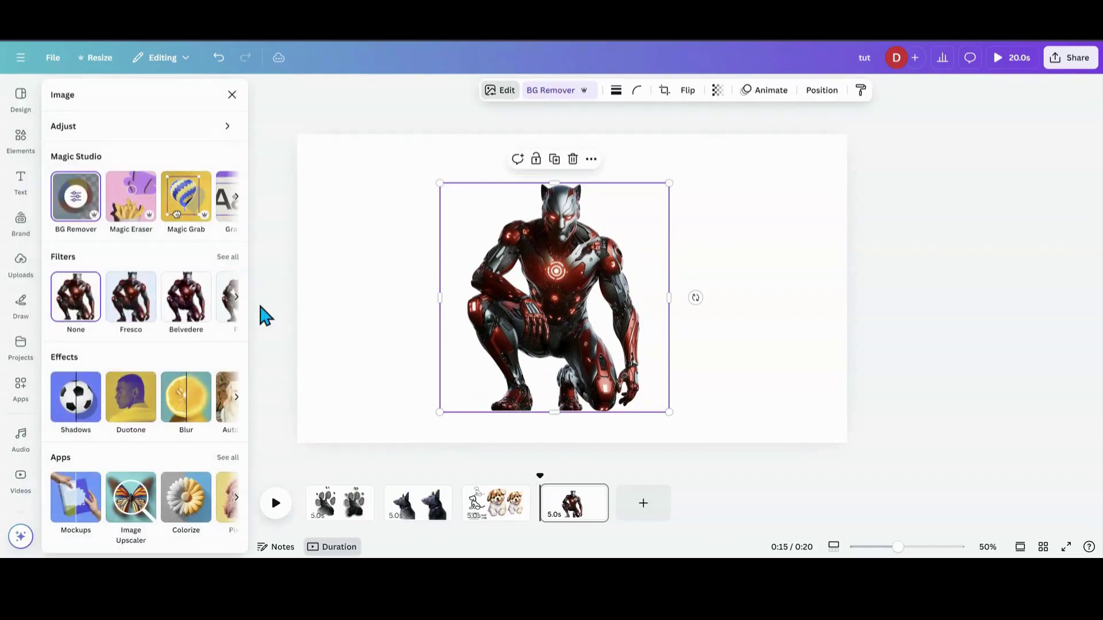
{"action": "left_click", "coordinate": [89, 420]}
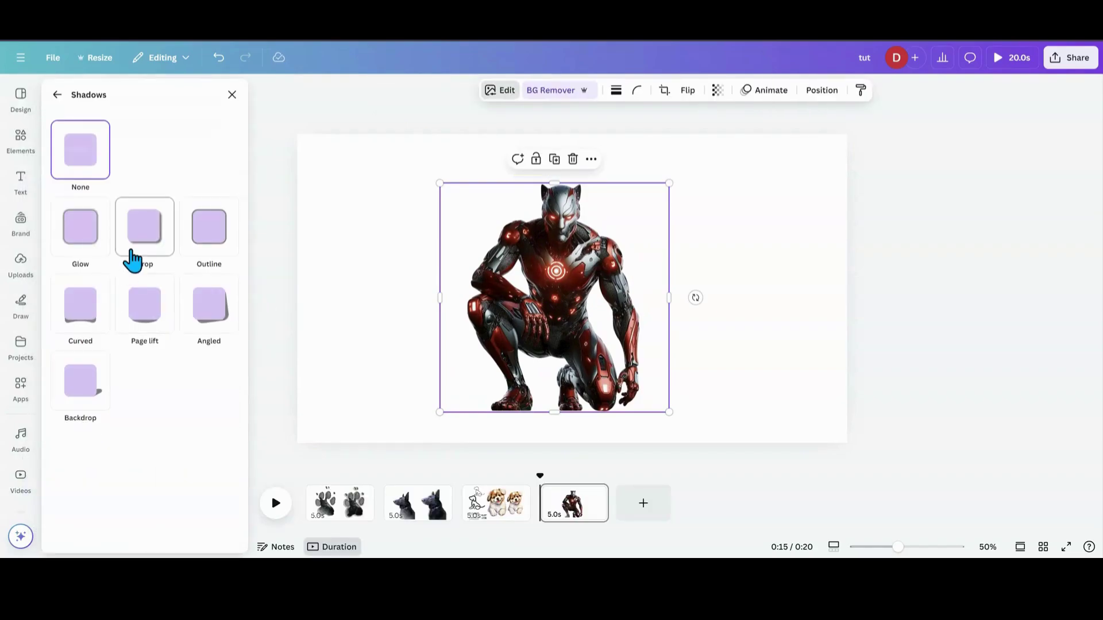
{"action": "left_click", "coordinate": [134, 257]}
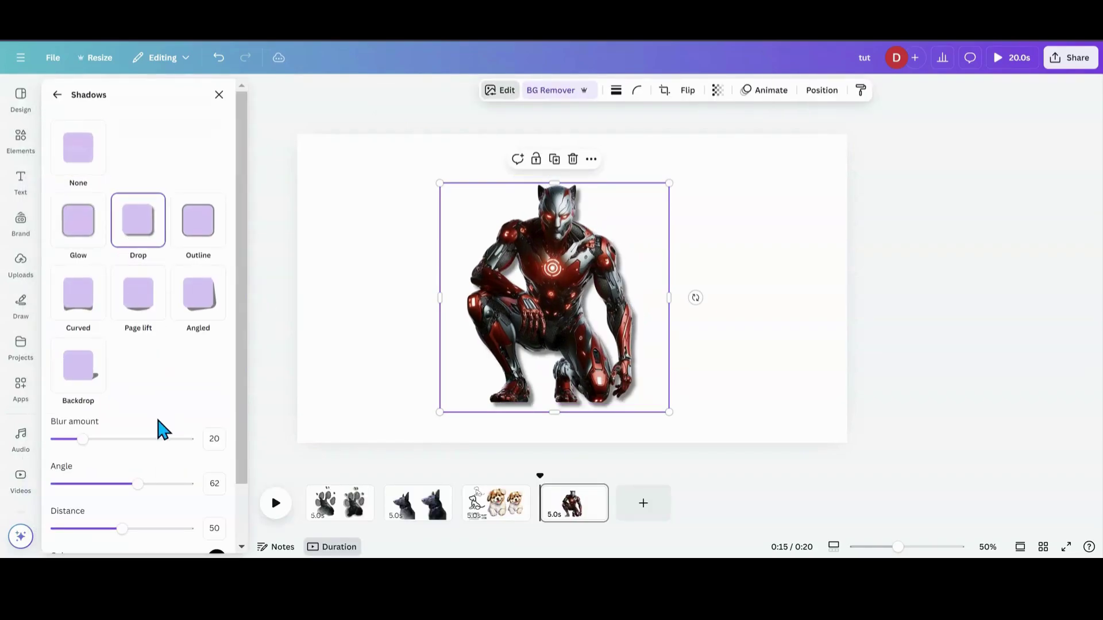
{"action": "scroll", "coordinate": [156, 416], "scroll_direction": "down", "scroll_amount": 2}
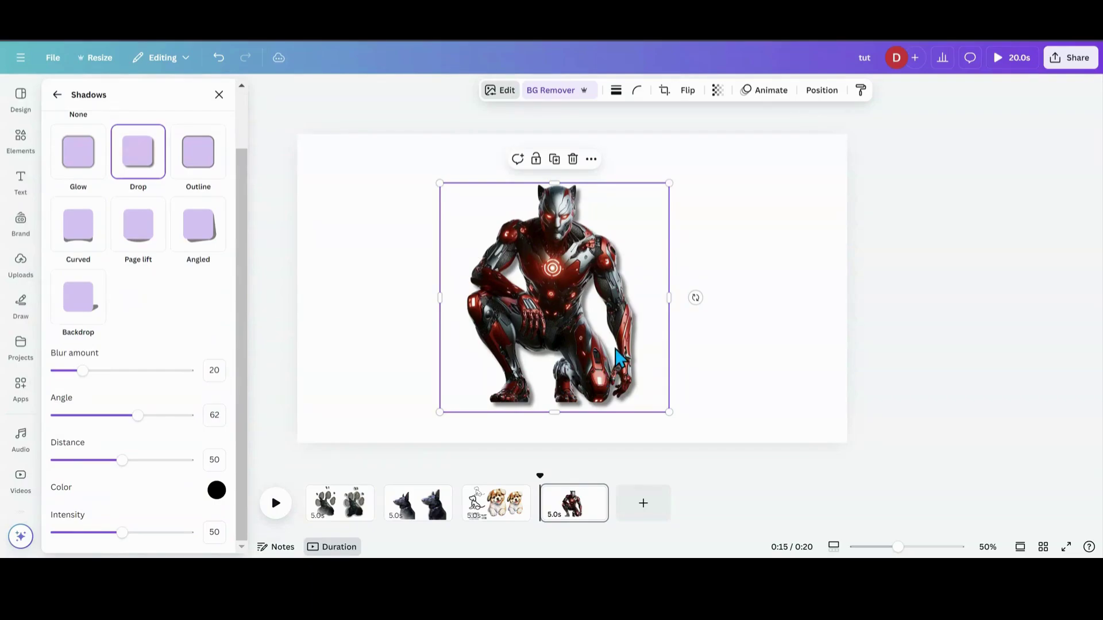
{"action": "left_click_drag", "start_coordinate": [592, 356], "coordinate": [609, 335]}
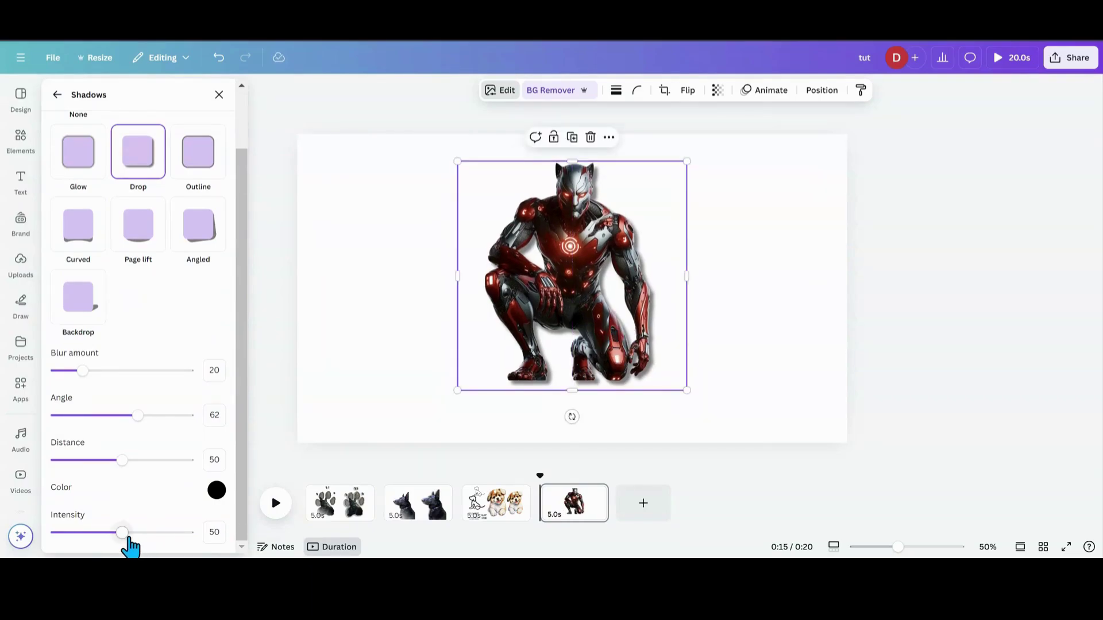
- Set the drop shadow intensity to 39 and angle to 33, then move the robot left
{"action": "left_click_drag", "start_coordinate": [126, 539], "coordinate": [108, 549]}
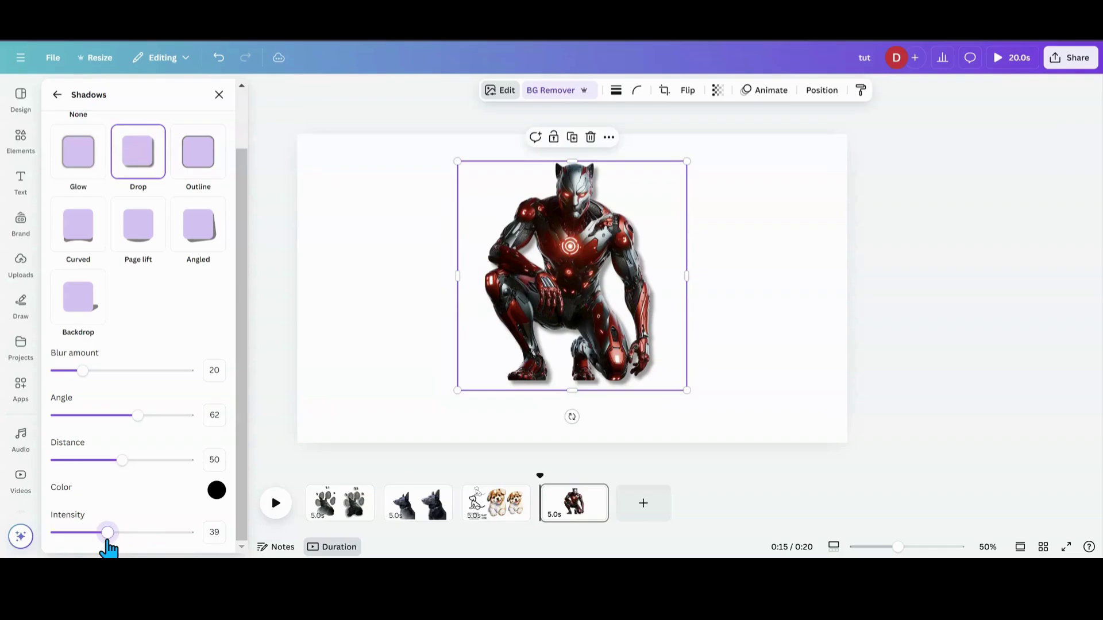
{"action": "left_click", "coordinate": [572, 139]}
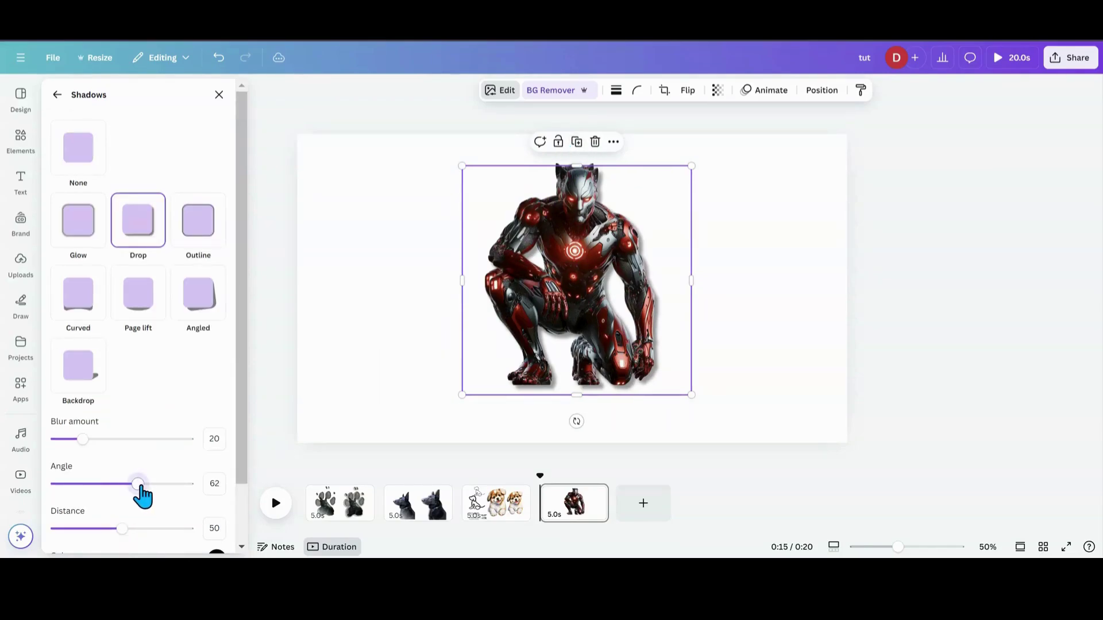
{"action": "left_click_drag", "start_coordinate": [140, 487], "coordinate": [101, 486]}
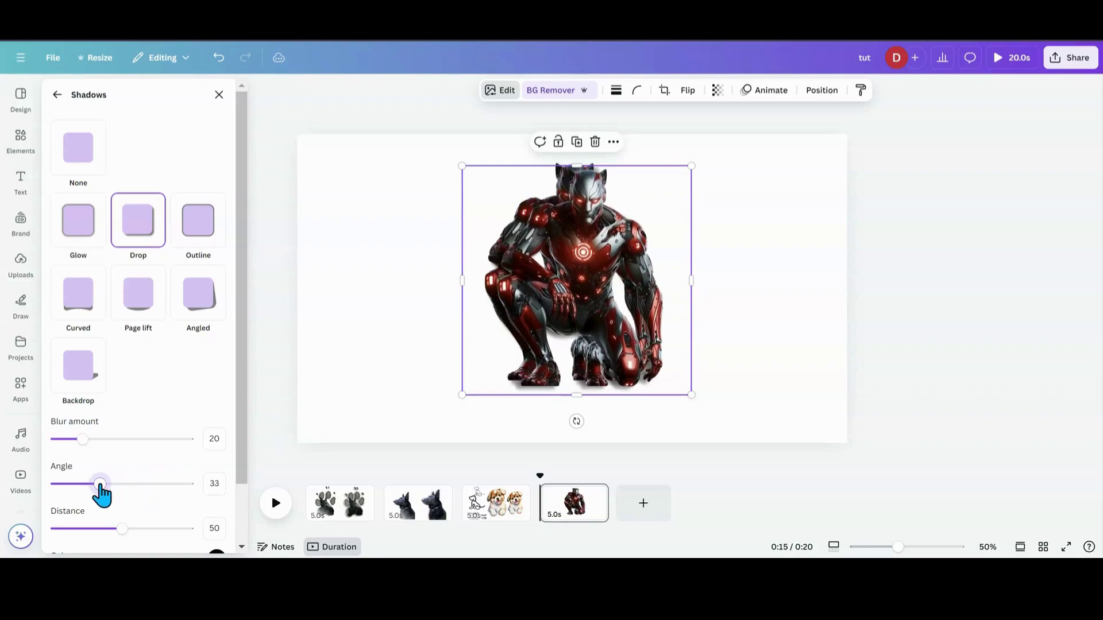
{"action": "left_click_drag", "start_coordinate": [570, 325], "coordinate": [554, 313]}
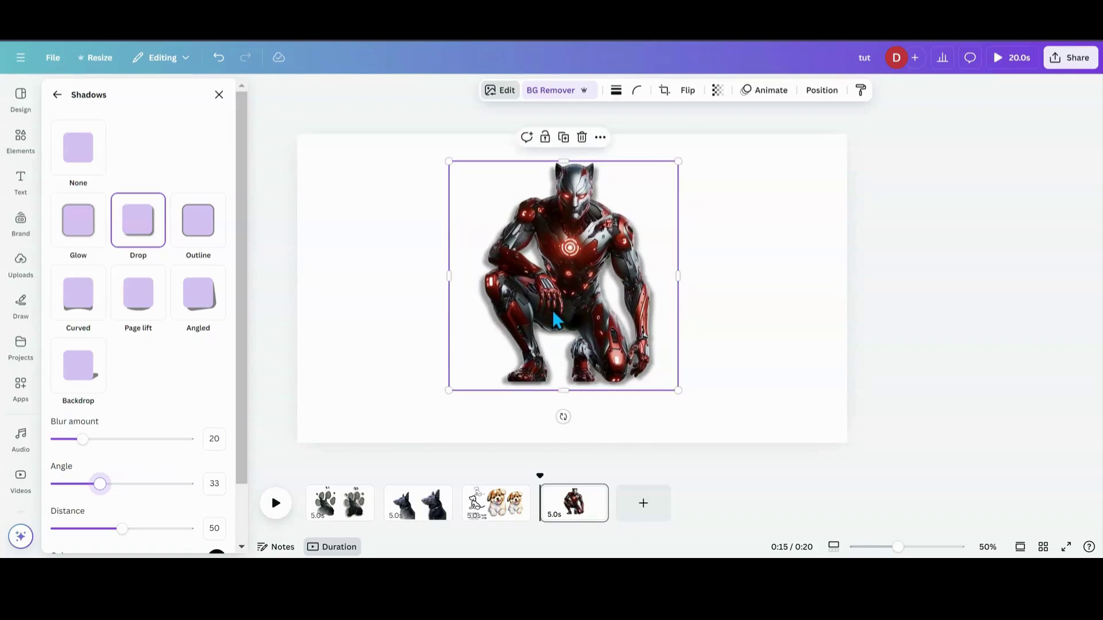
- Duplicate the robot and change the copy's shadow colour to white (#FFFFFF)
{"action": "left_click", "coordinate": [564, 139]}
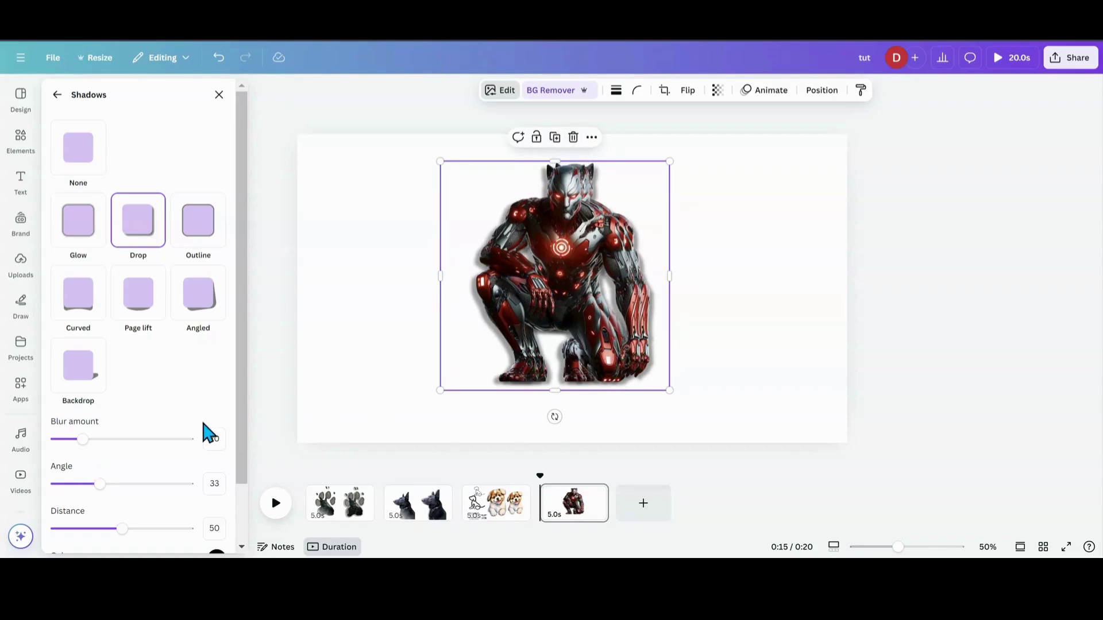
{"action": "scroll", "coordinate": [198, 432], "scroll_direction": "down", "scroll_amount": 1}
{"action": "scroll", "coordinate": [193, 433], "scroll_direction": "down", "scroll_amount": 1}
{"action": "left_click", "coordinate": [217, 492]}
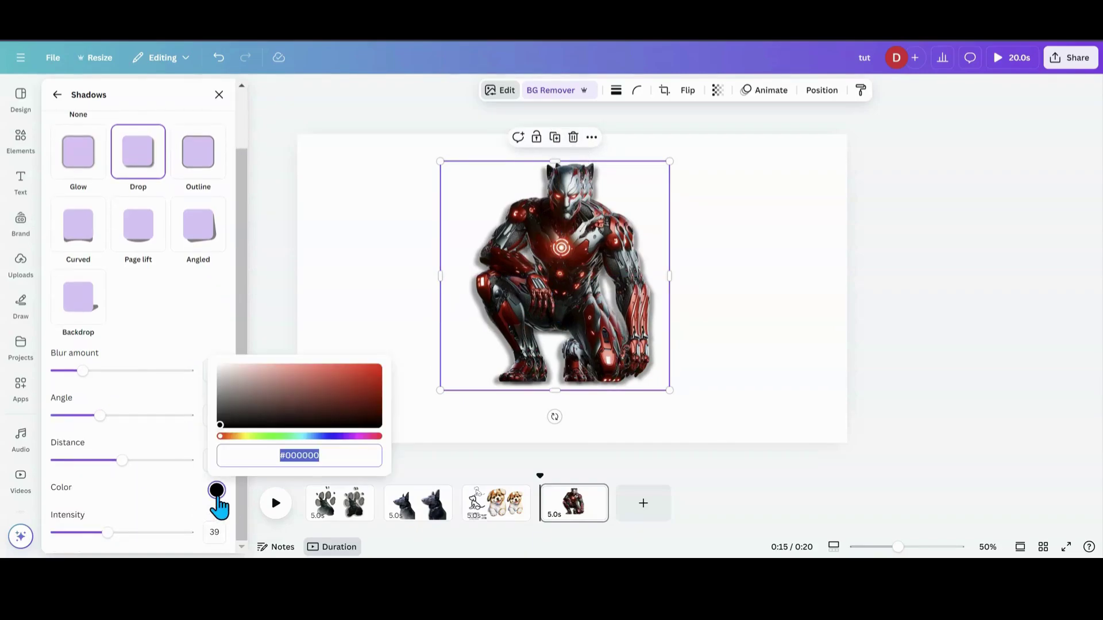
{"action": "left_click_drag", "start_coordinate": [217, 424], "coordinate": [204, 361]}
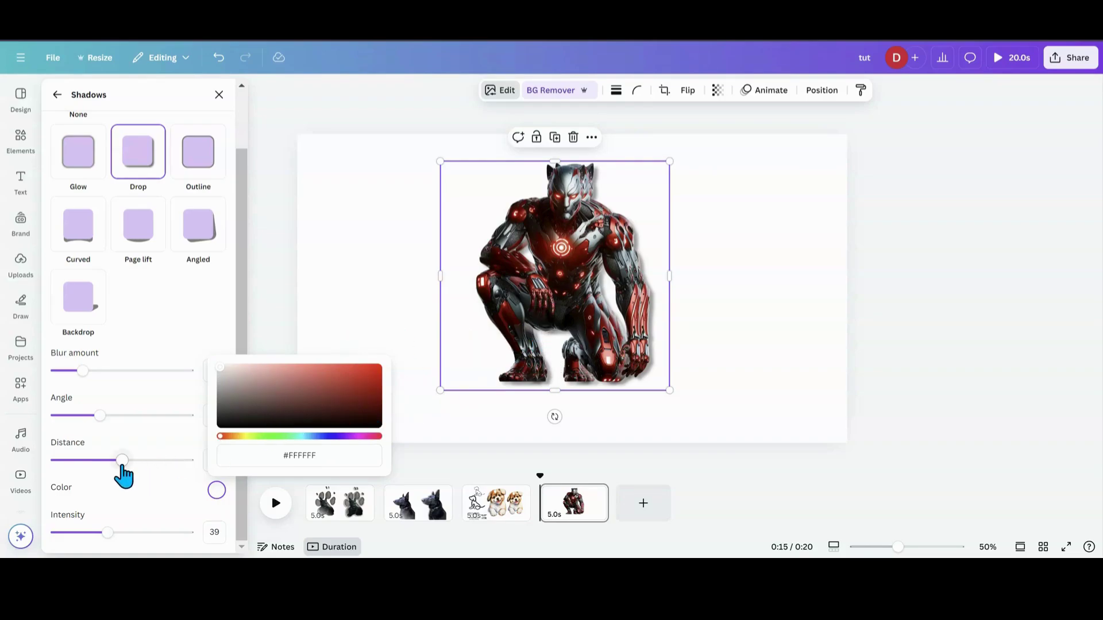
{"action": "left_click", "coordinate": [122, 467]}
- Set the copy's shadow distance to 15 and place it right of the original
{"action": "left_click_drag", "start_coordinate": [122, 465], "coordinate": [78, 470]}
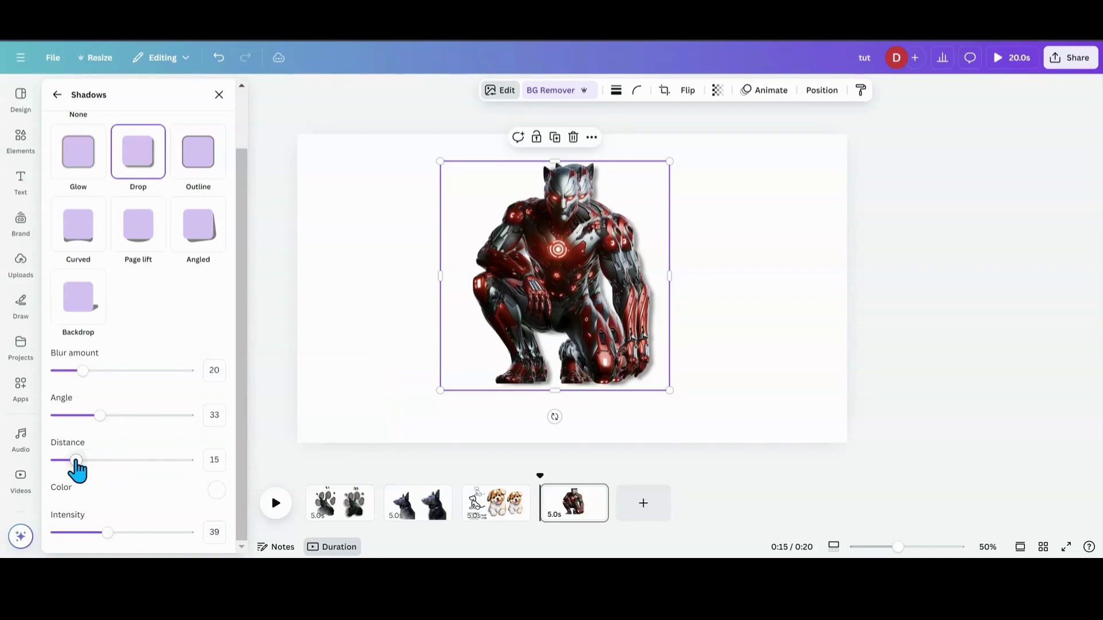
{"action": "left_click_drag", "start_coordinate": [530, 305], "coordinate": [541, 301]}
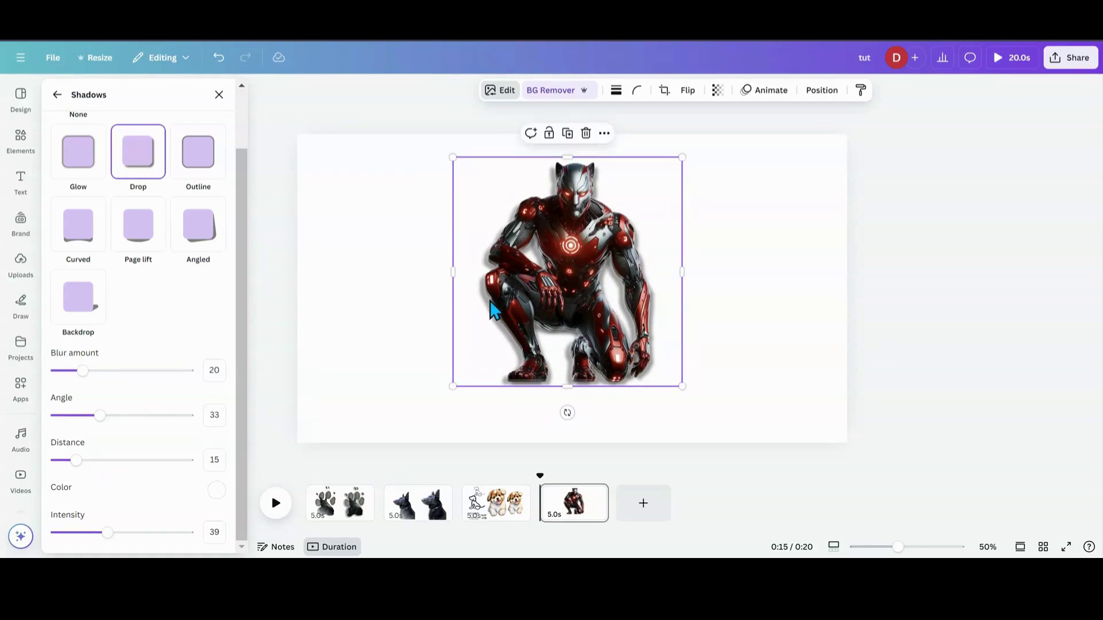
{"action": "left_click_drag", "start_coordinate": [551, 296], "coordinate": [738, 287]}
- Nudge the black-shadowed left robot slightly right and up, finishing at 65% zoom
{"action": "left_click", "coordinate": [575, 291]}
{"action": "left_click_drag", "start_coordinate": [576, 289], "coordinate": [577, 287]}
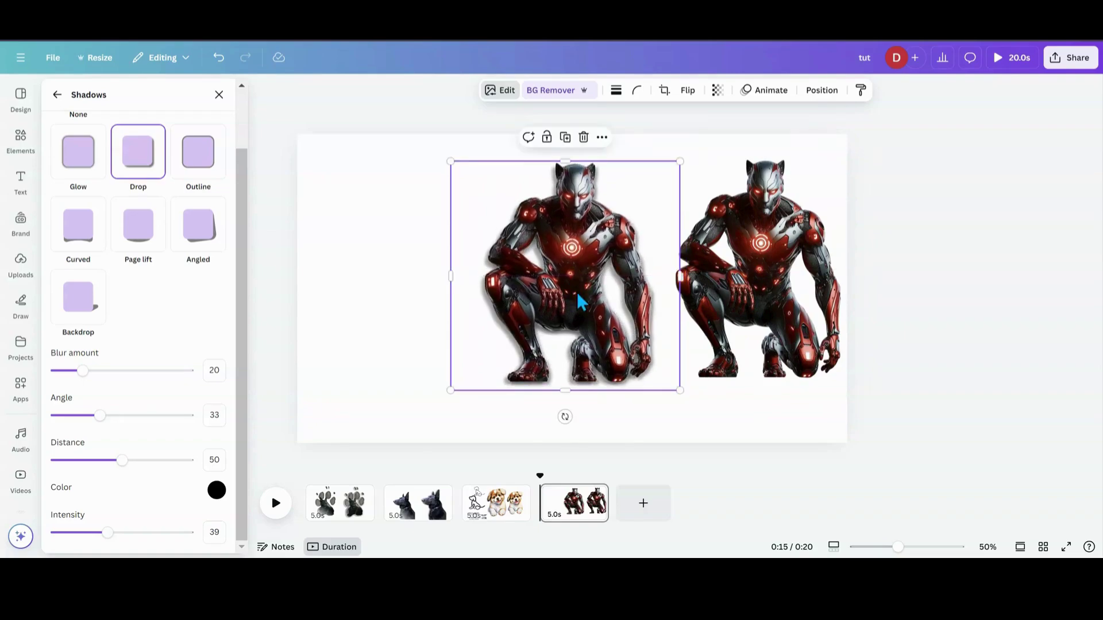
{"action": "left_click_drag", "start_coordinate": [897, 547], "coordinate": [913, 551]}
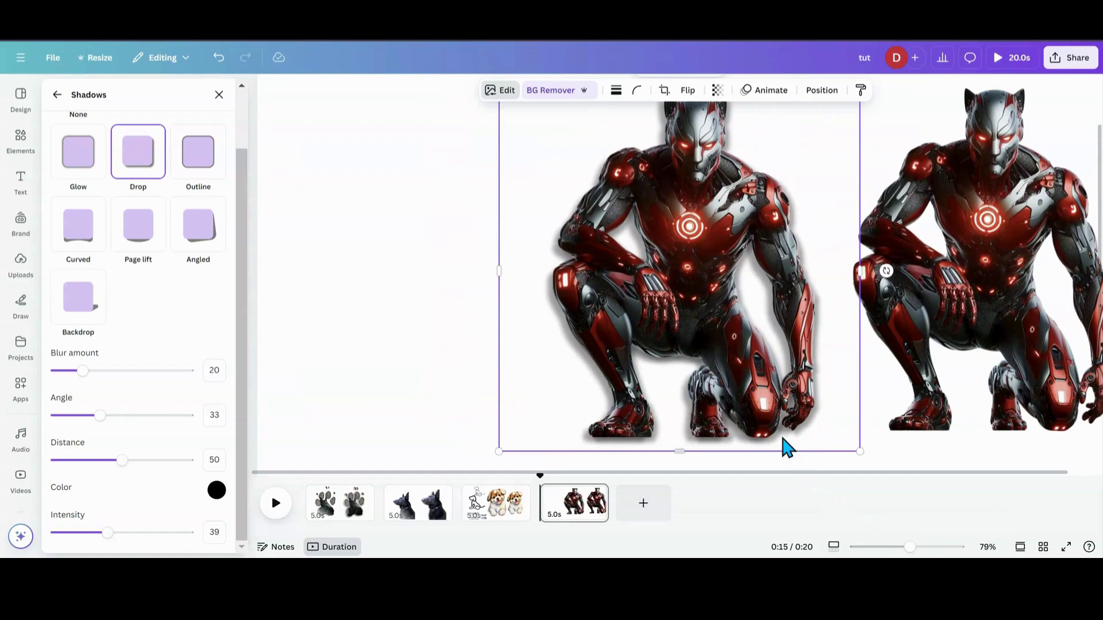
{"action": "left_click_drag", "start_coordinate": [691, 250], "coordinate": [689, 249]}
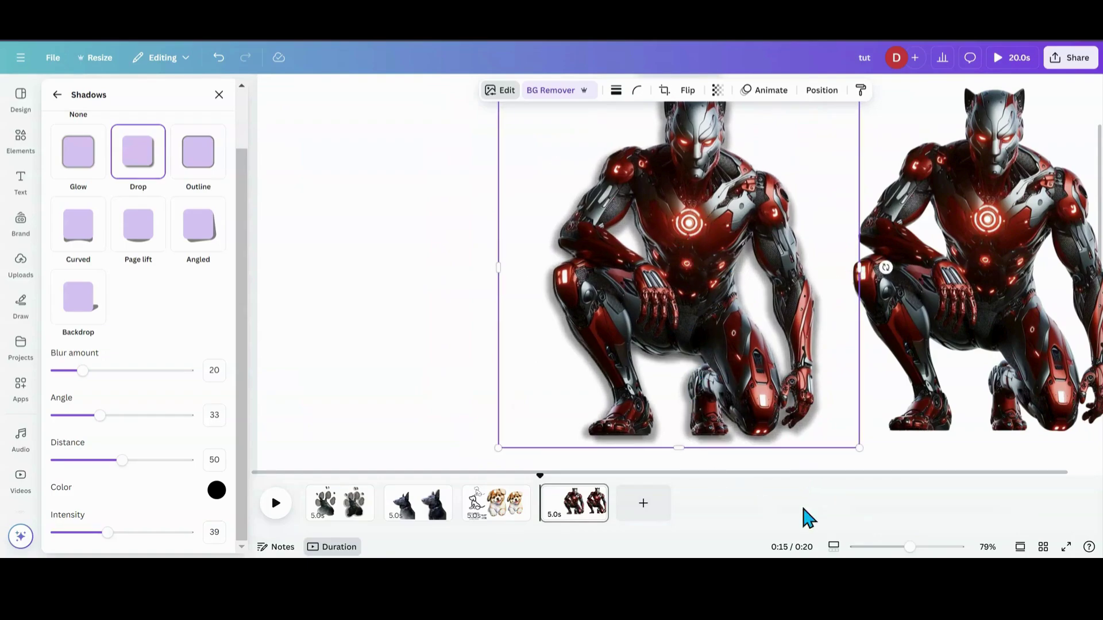
{"action": "left_click_drag", "start_coordinate": [910, 548], "coordinate": [904, 549]}
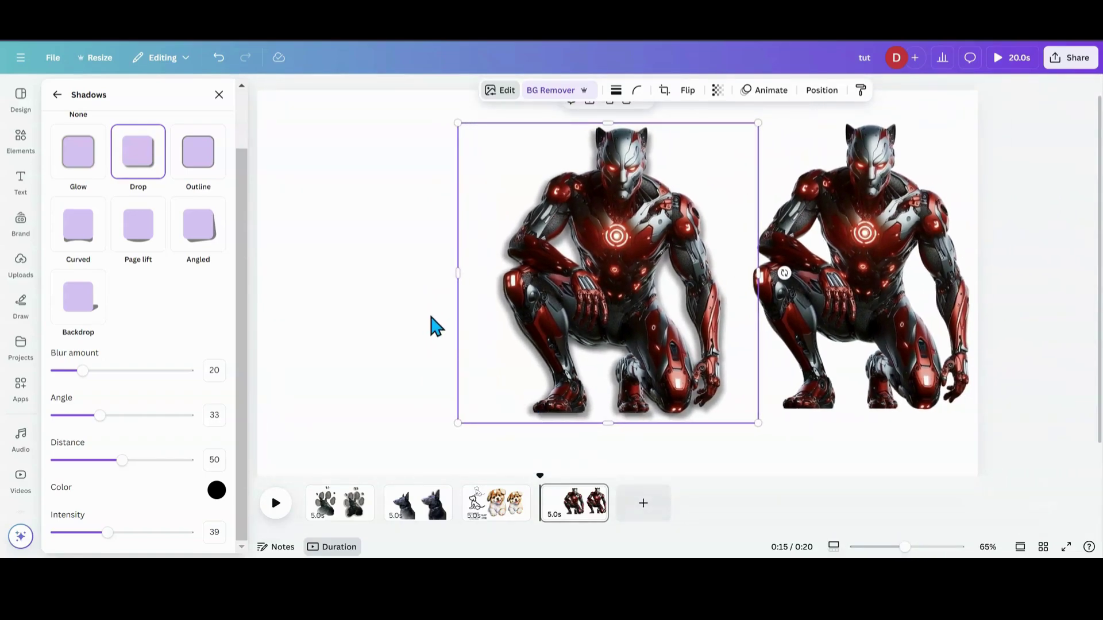
- Drag the plain robot copy left so it sits exactly over the white-outlined robot
{"action": "left_click", "coordinate": [460, 336]}
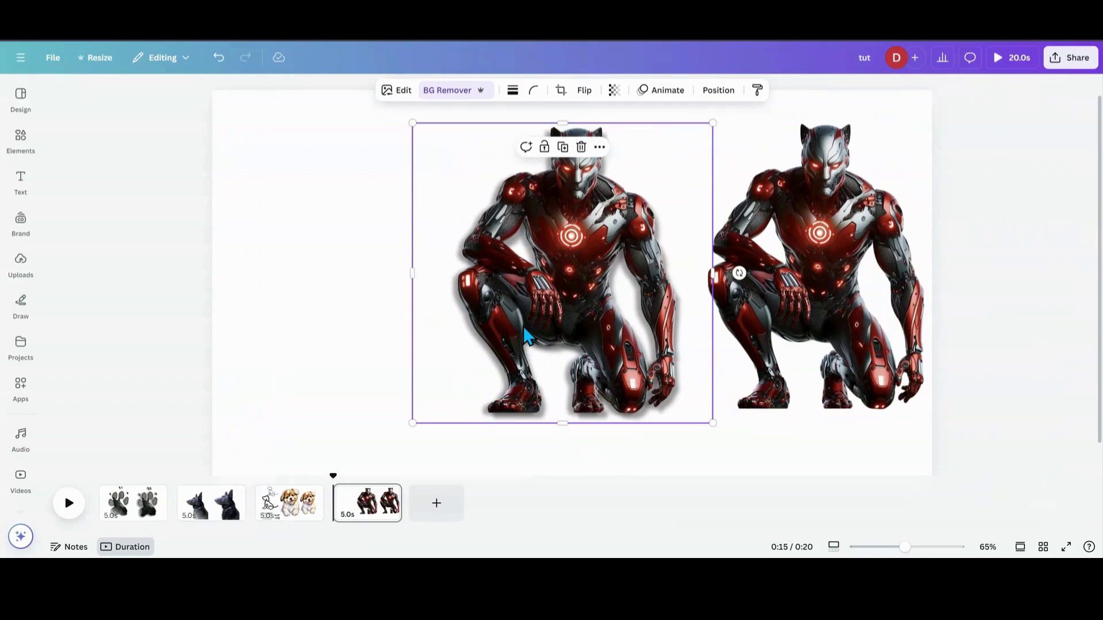
{"action": "left_click", "coordinate": [526, 336]}
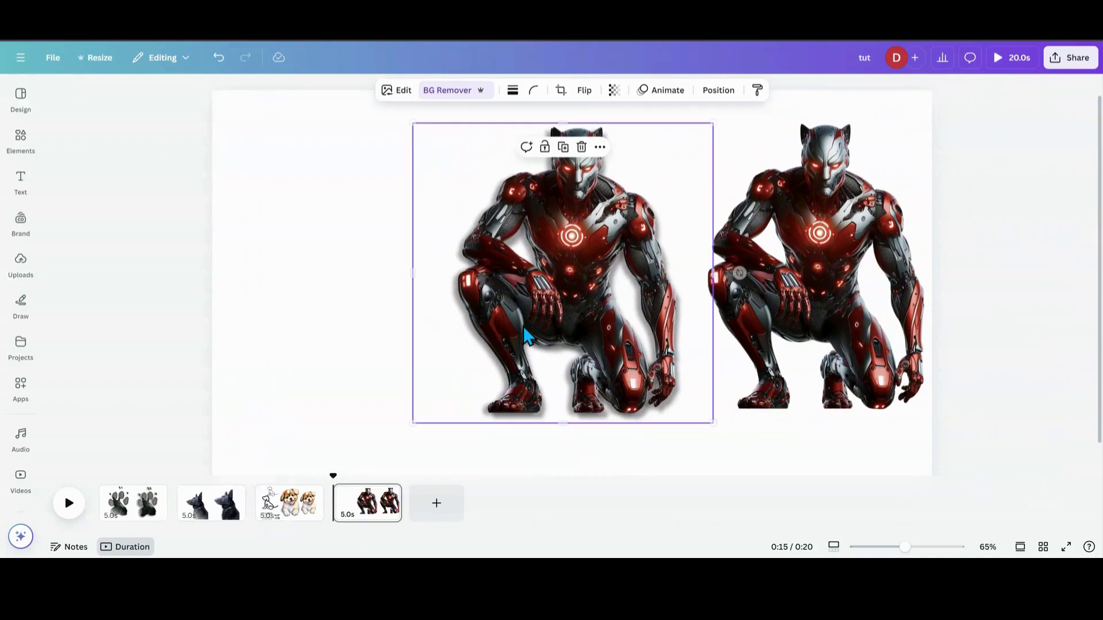
{"action": "left_click", "coordinate": [525, 336]}
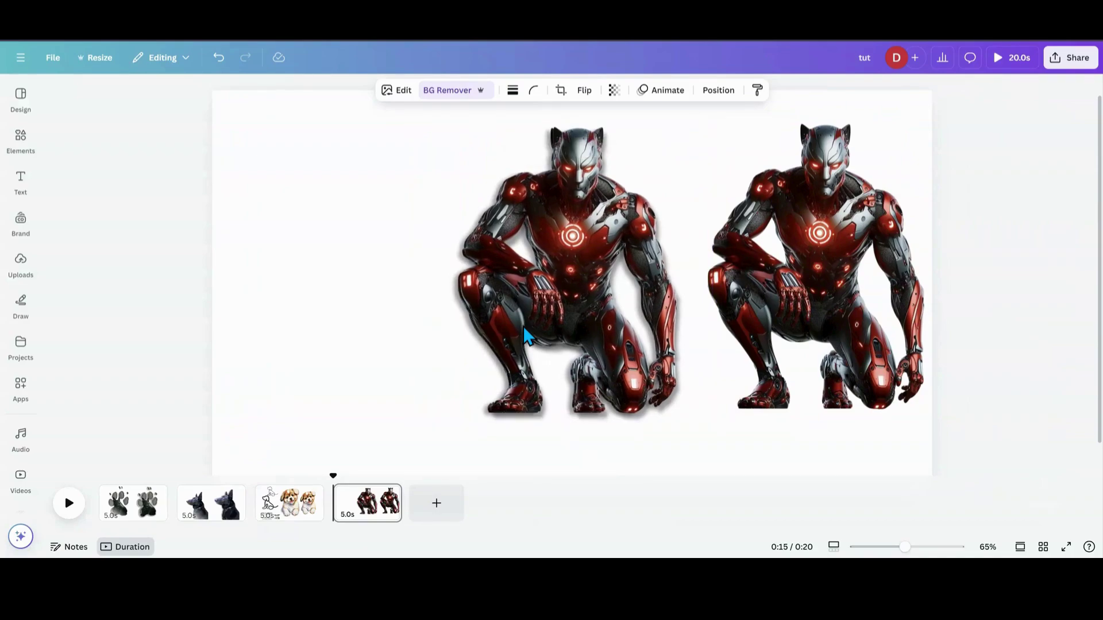
{"action": "left_click", "coordinate": [525, 336]}
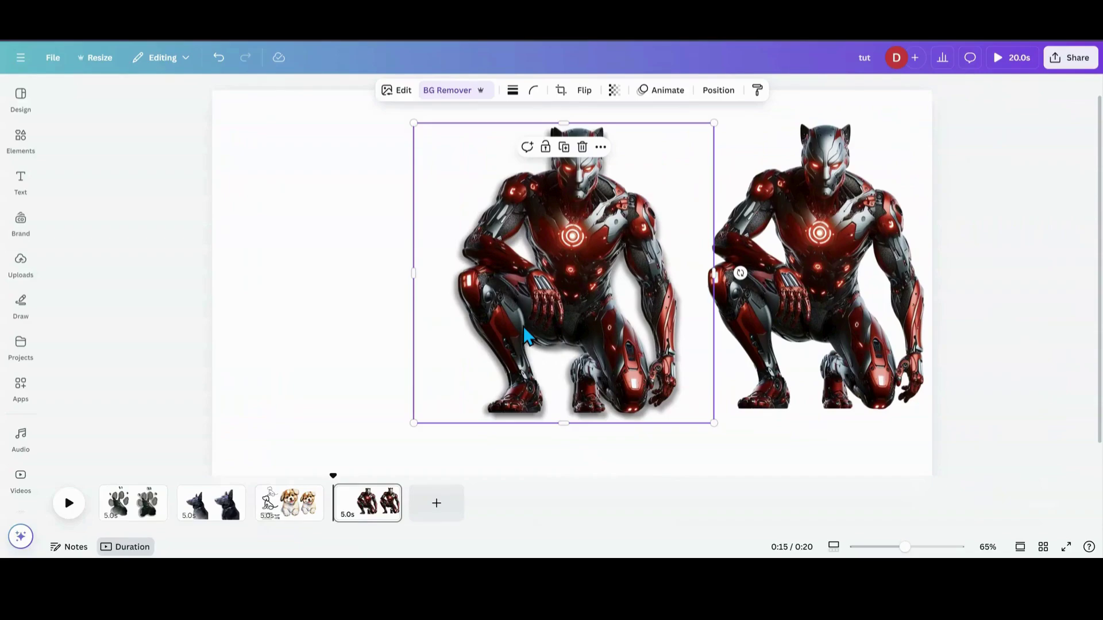
{"action": "left_click", "coordinate": [526, 336]}
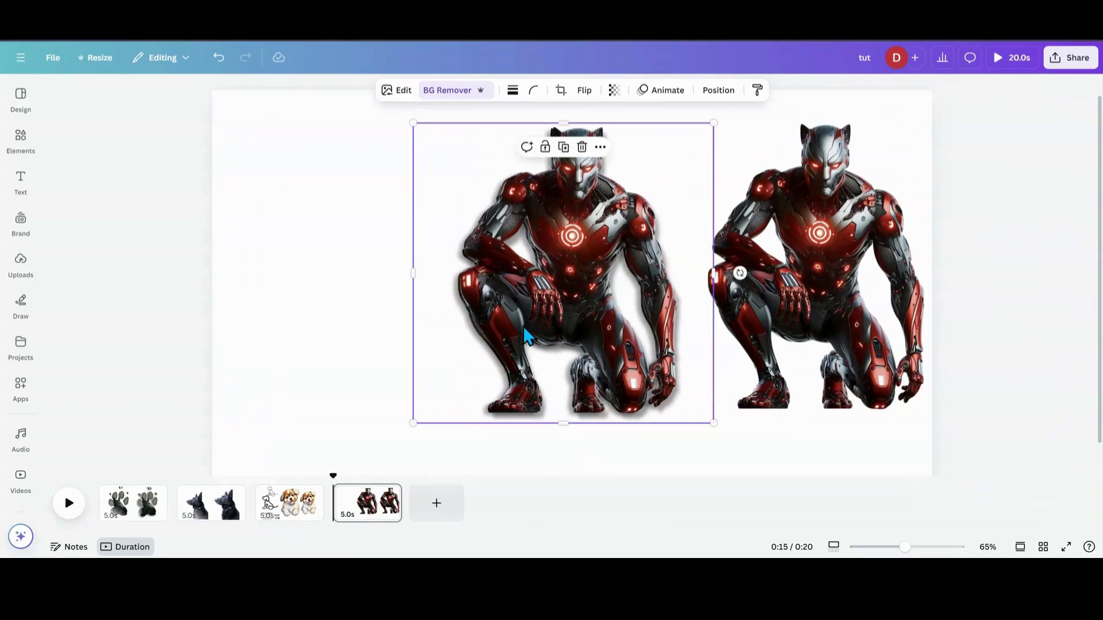
{"action": "left_click", "coordinate": [526, 336]}
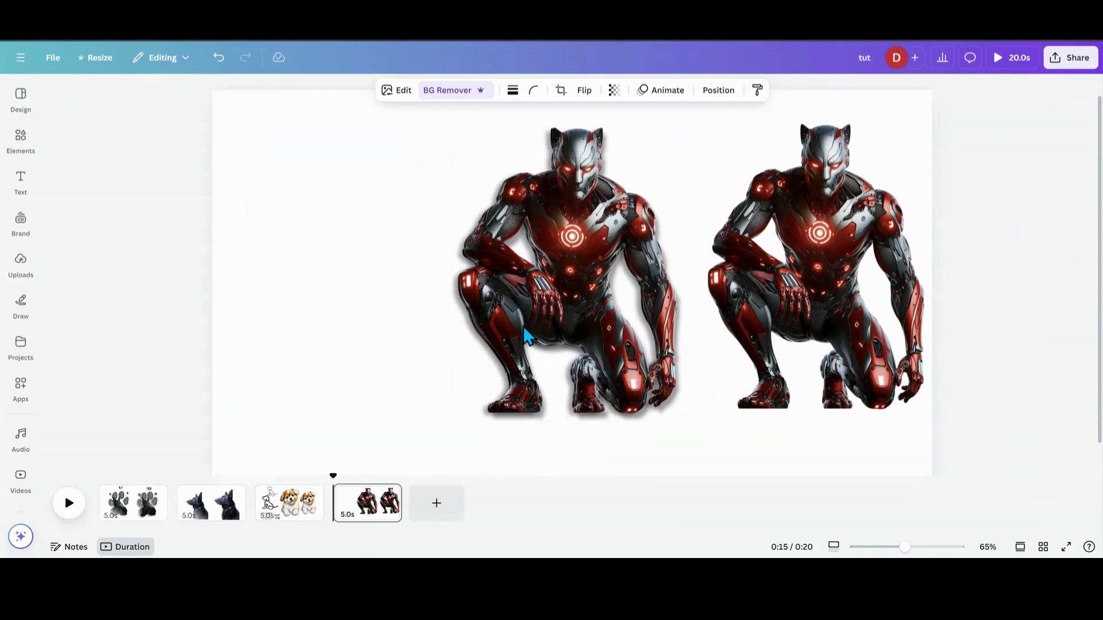
{"action": "left_click", "coordinate": [526, 336]}
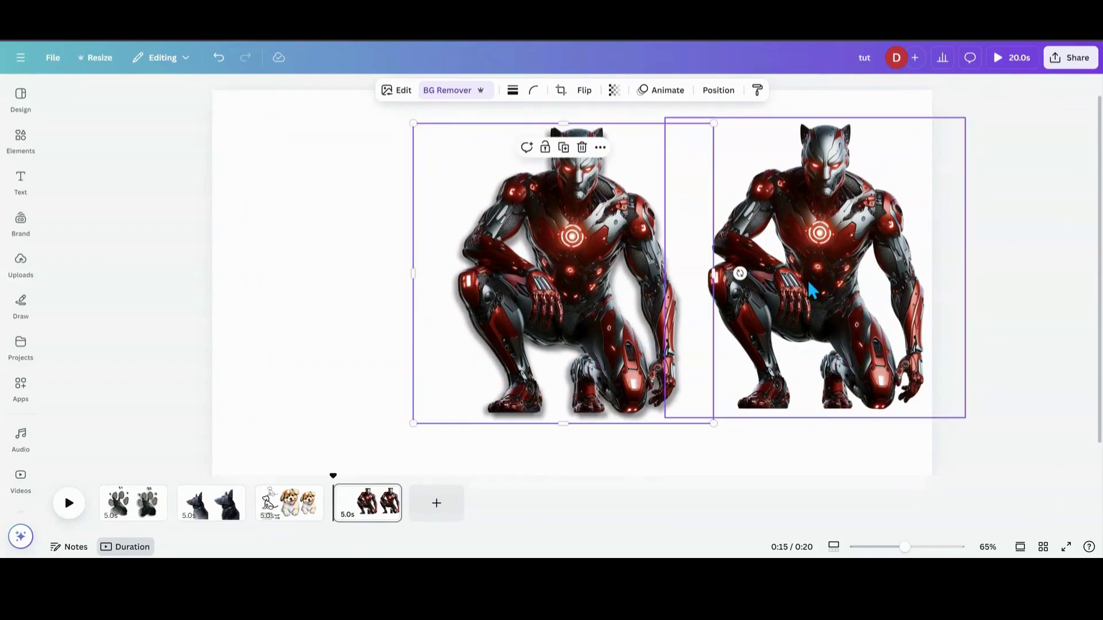
{"action": "left_click_drag", "start_coordinate": [812, 290], "coordinate": [561, 282]}
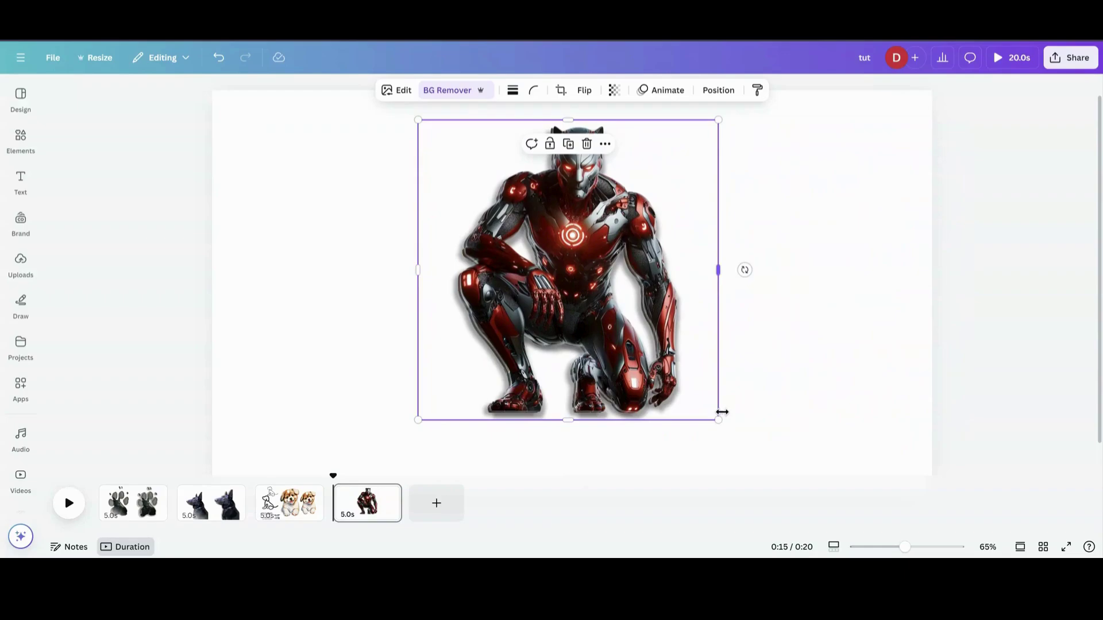
- At 85% zoom, nudge the top robot a few pixels until it matches the one beneath
{"action": "left_click_drag", "start_coordinate": [896, 550], "coordinate": [911, 550]}
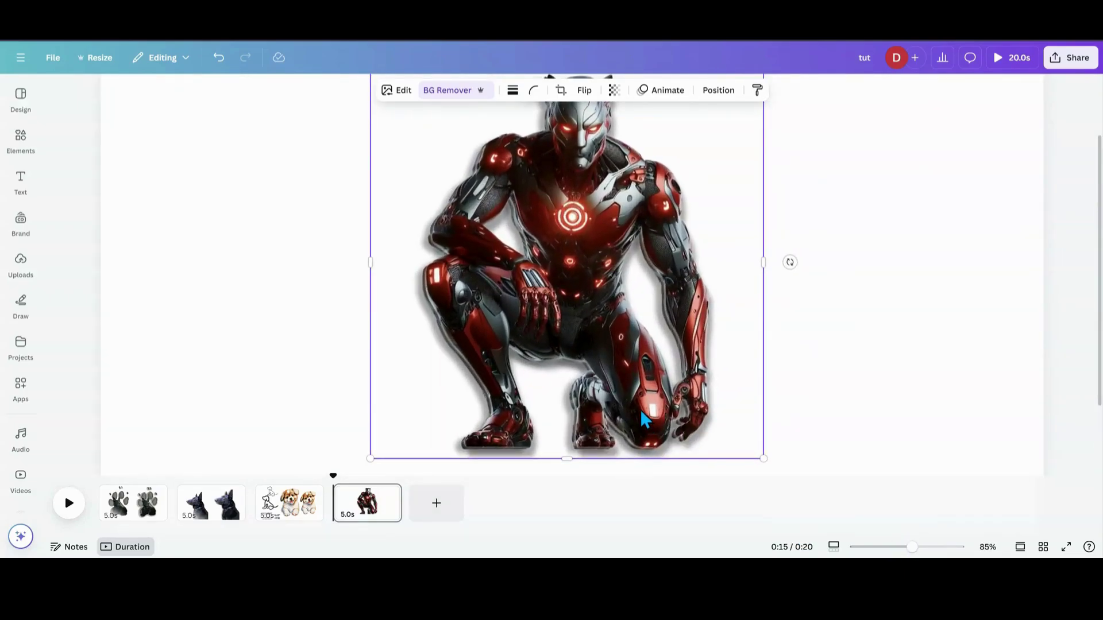
{"action": "left_click_drag", "start_coordinate": [641, 412], "coordinate": [640, 409]}
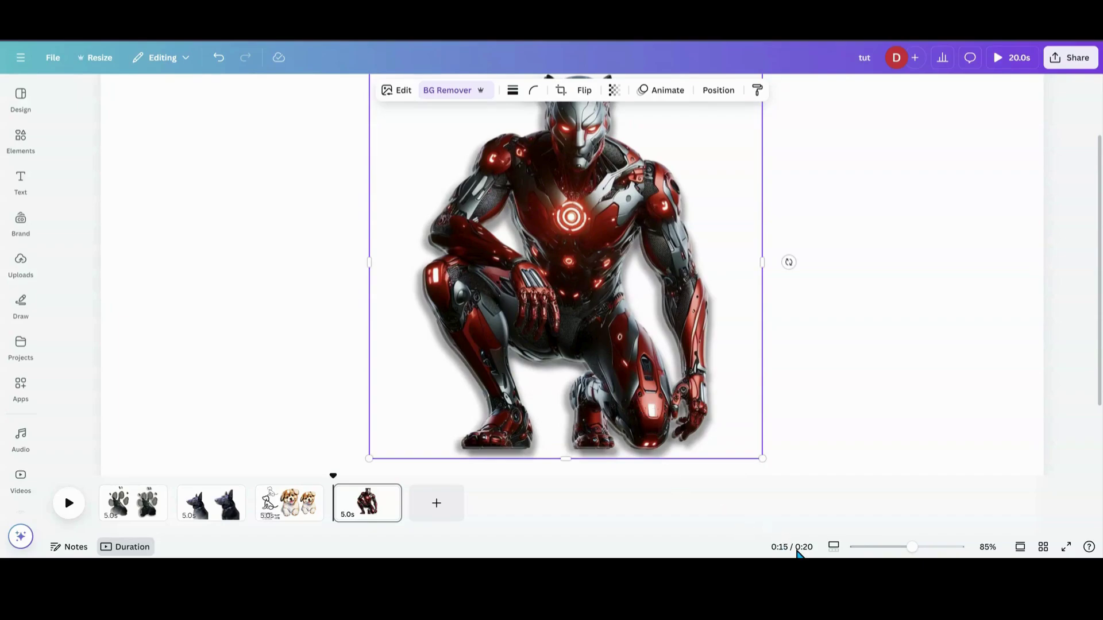
{"action": "left_click", "coordinate": [812, 424]}
{"action": "left_click", "coordinate": [725, 405]}
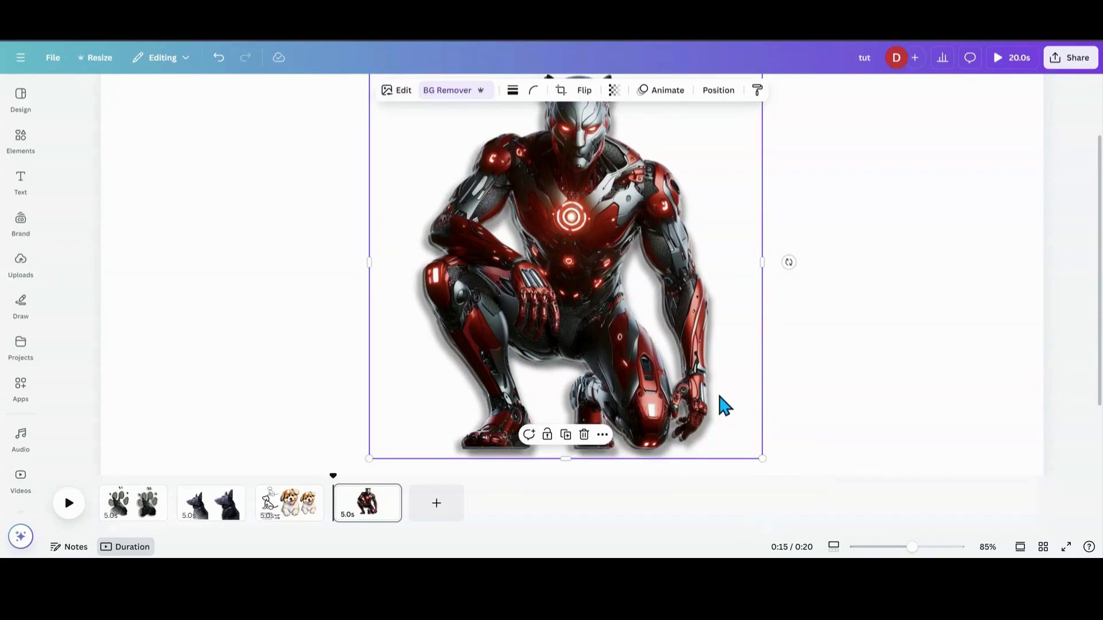
{"action": "left_click_drag", "start_coordinate": [722, 407], "coordinate": [723, 406]}
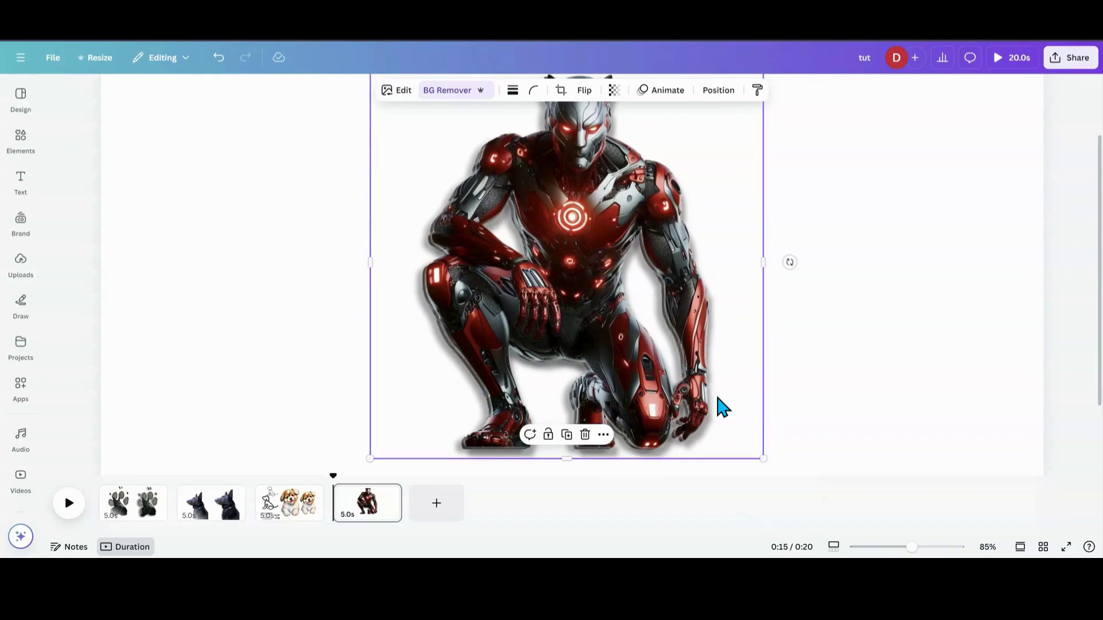
{"action": "left_click", "coordinate": [292, 269]}
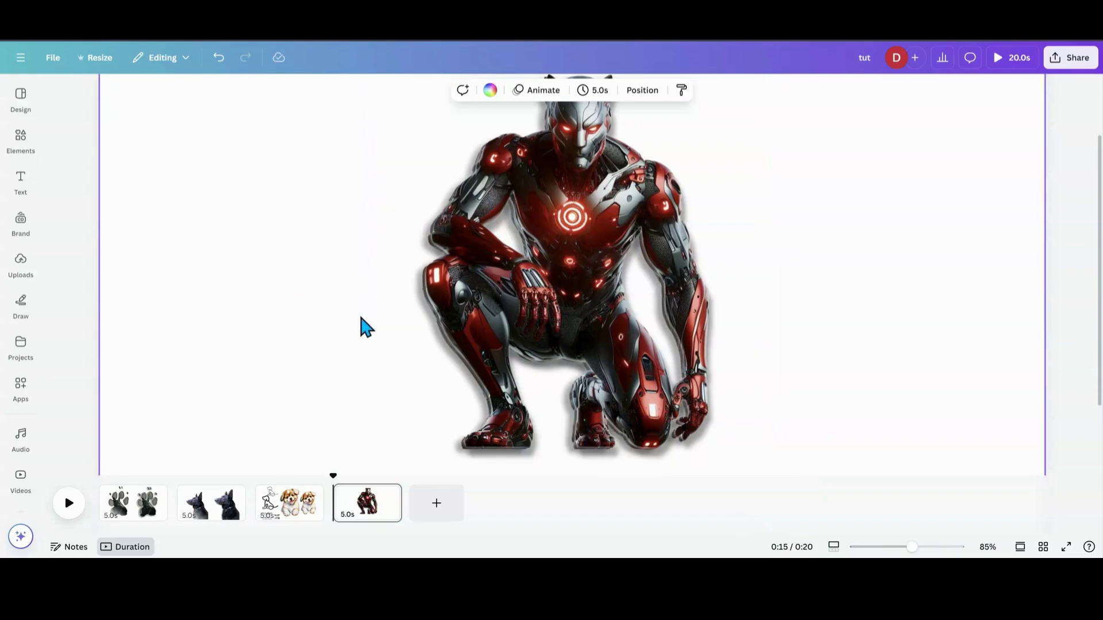
- Select the lowest robot layer via Position > Layers and open its whole-image Blur effect
{"action": "scroll", "coordinate": [345, 298], "scroll_direction": "up", "scroll_amount": 3}
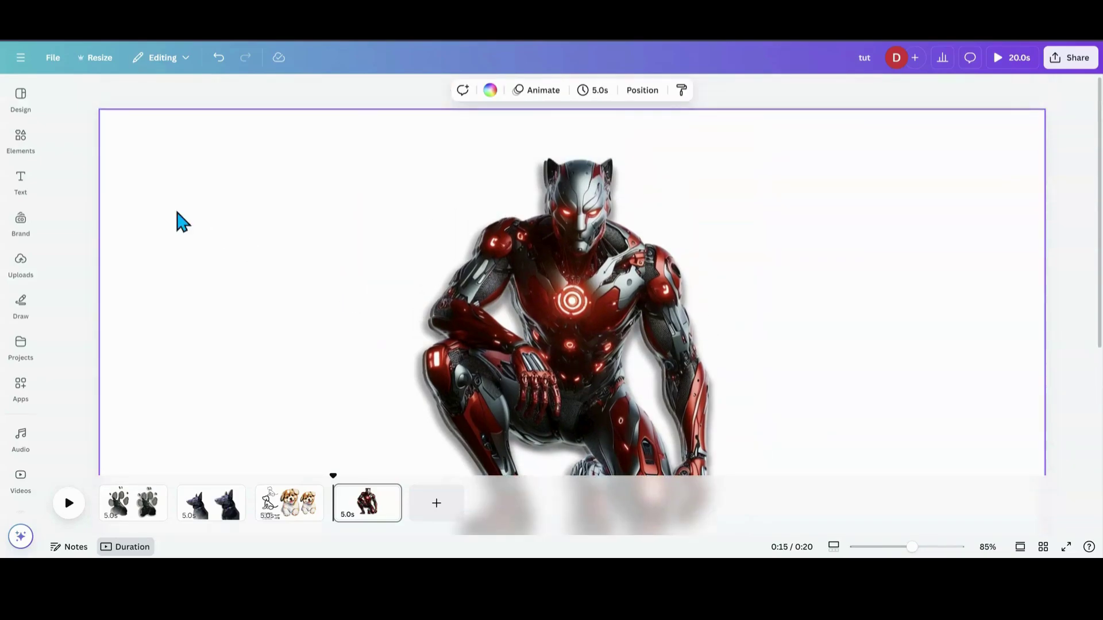
{"action": "left_click", "coordinate": [631, 93]}
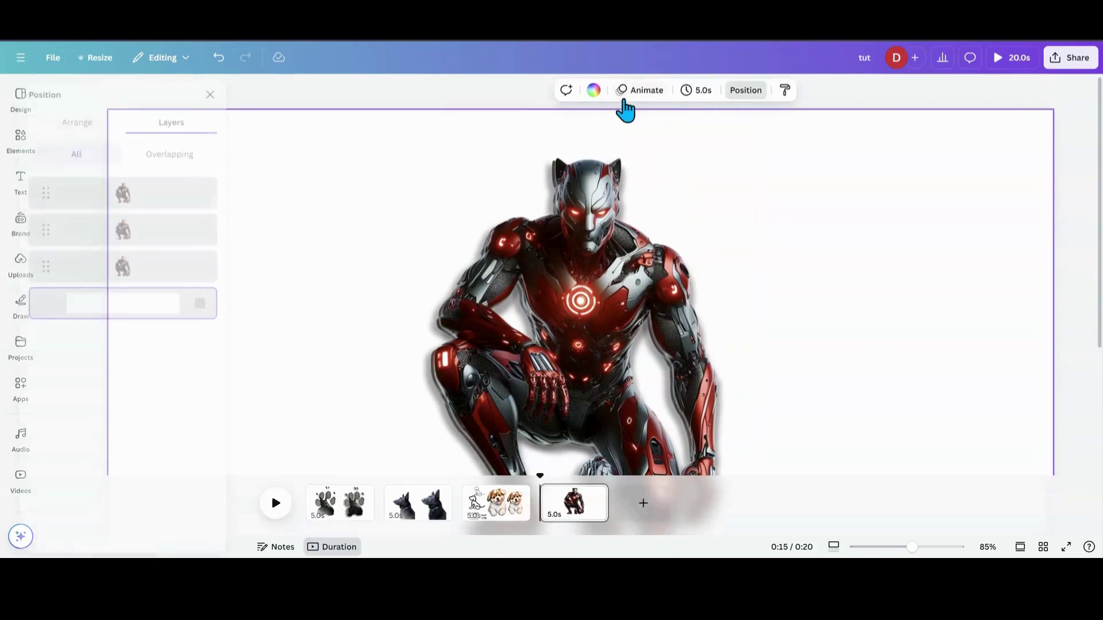
{"action": "left_click", "coordinate": [141, 281]}
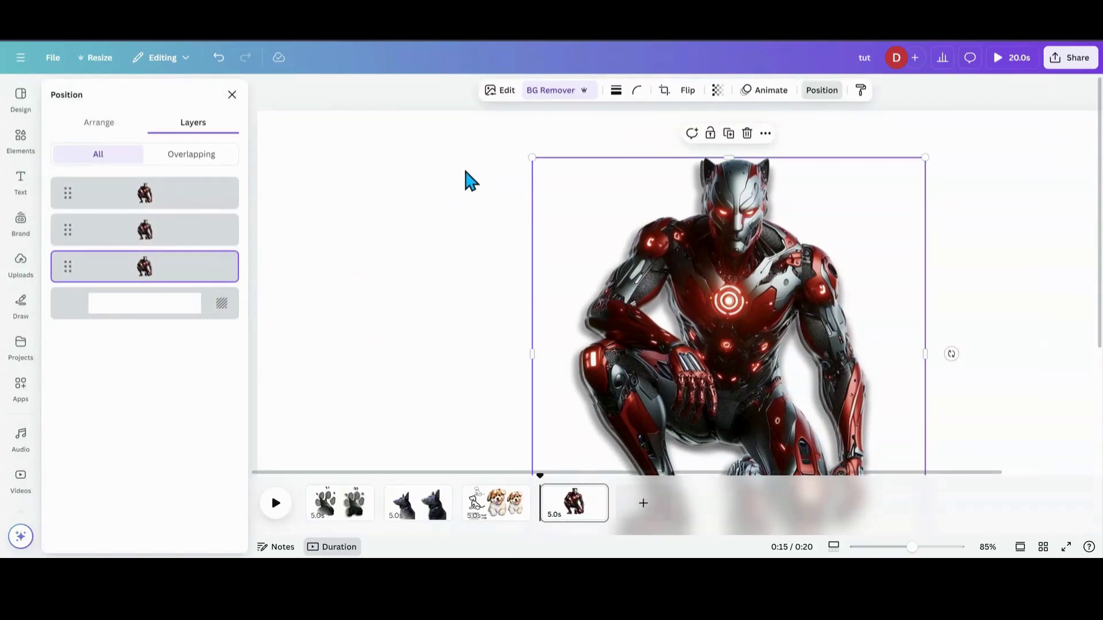
{"action": "left_click", "coordinate": [498, 99]}
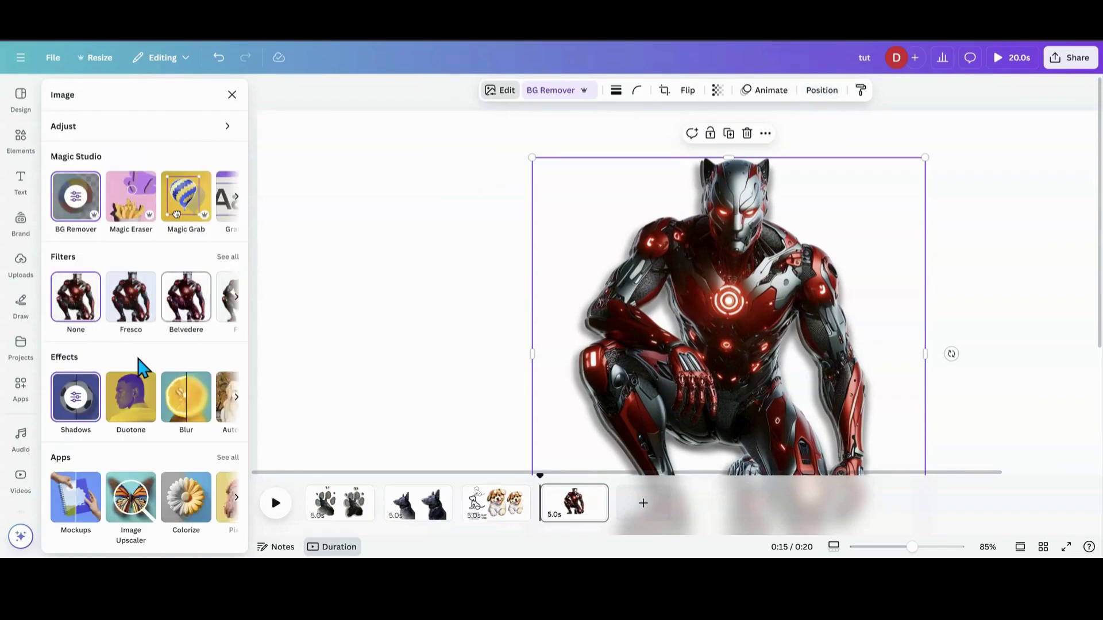
{"action": "left_click", "coordinate": [183, 402]}
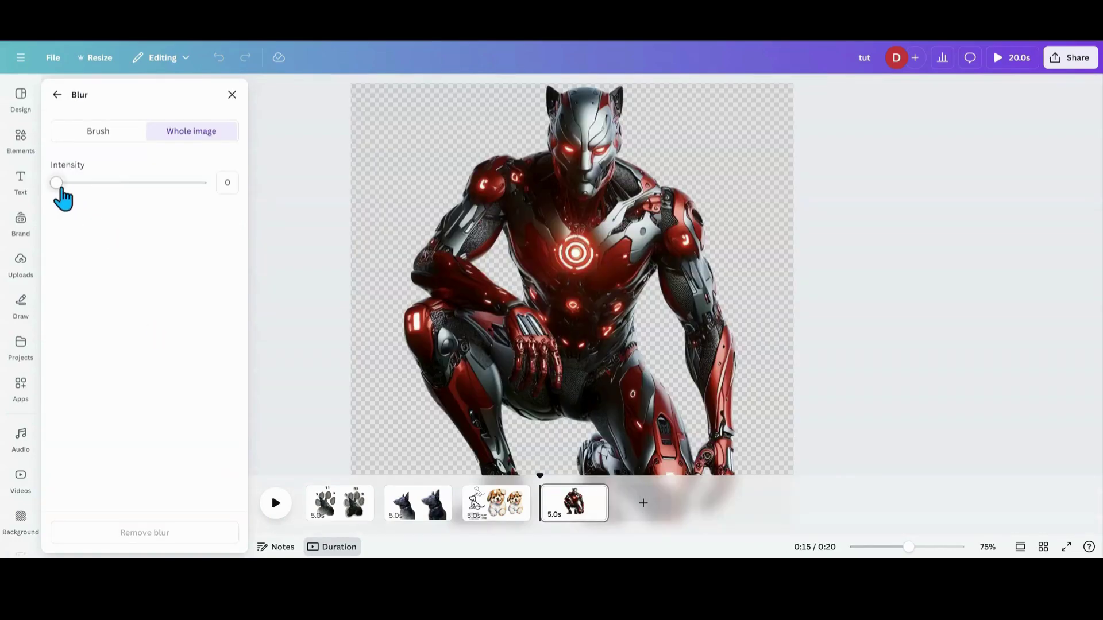
- Blur the lowest robot layer at intensity 46 and the middle layer at intensity 18
{"action": "left_click_drag", "start_coordinate": [59, 188], "coordinate": [124, 199]}
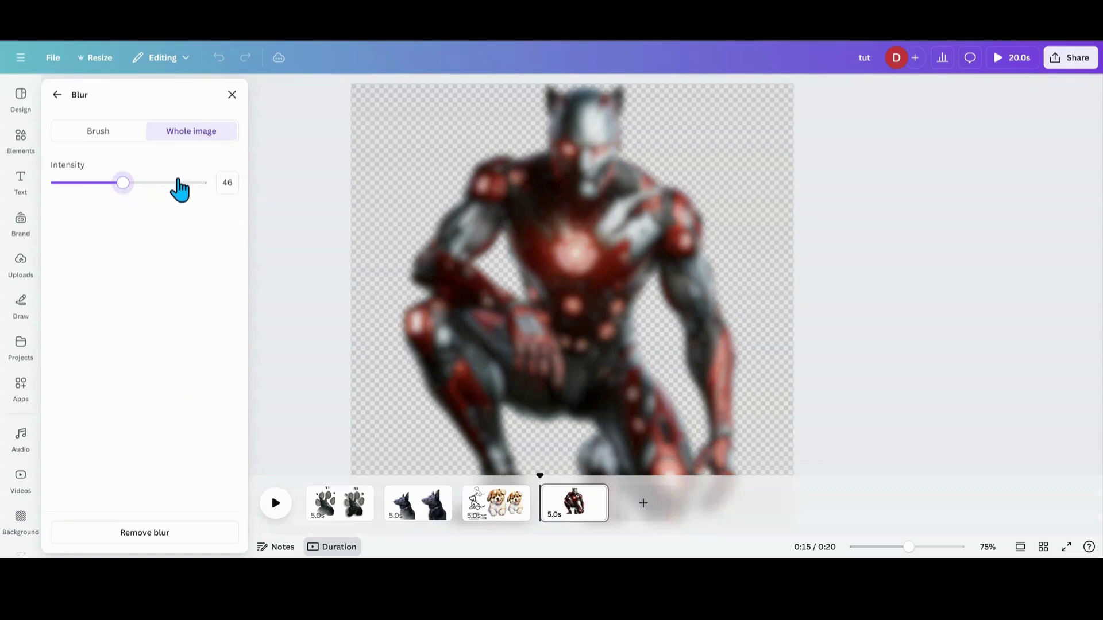
{"action": "left_click", "coordinate": [57, 95]}
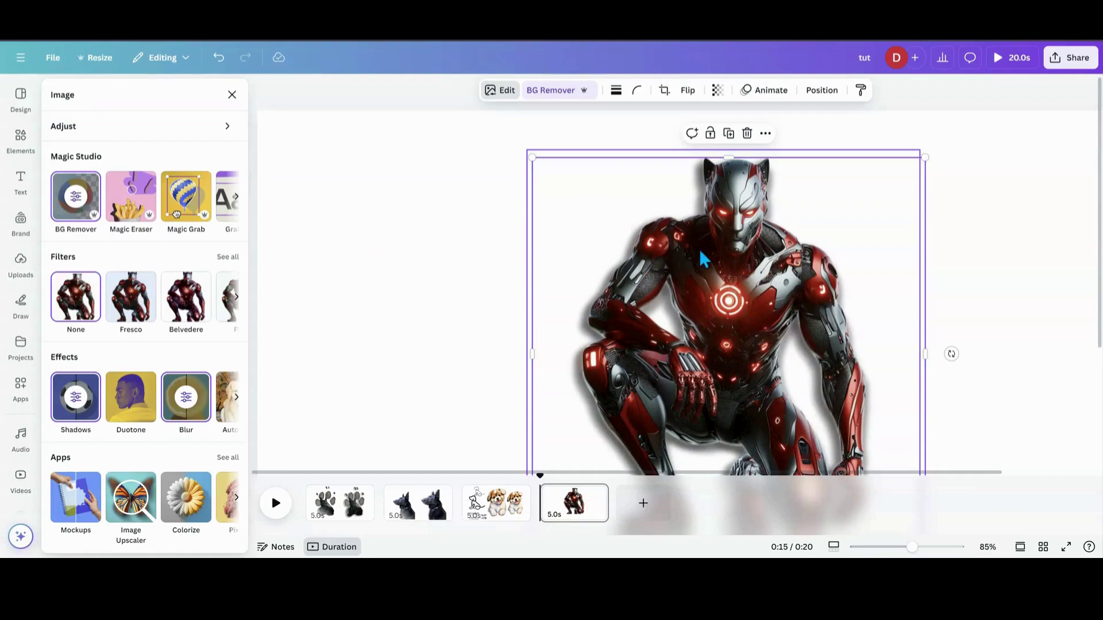
{"action": "left_click", "coordinate": [817, 92]}
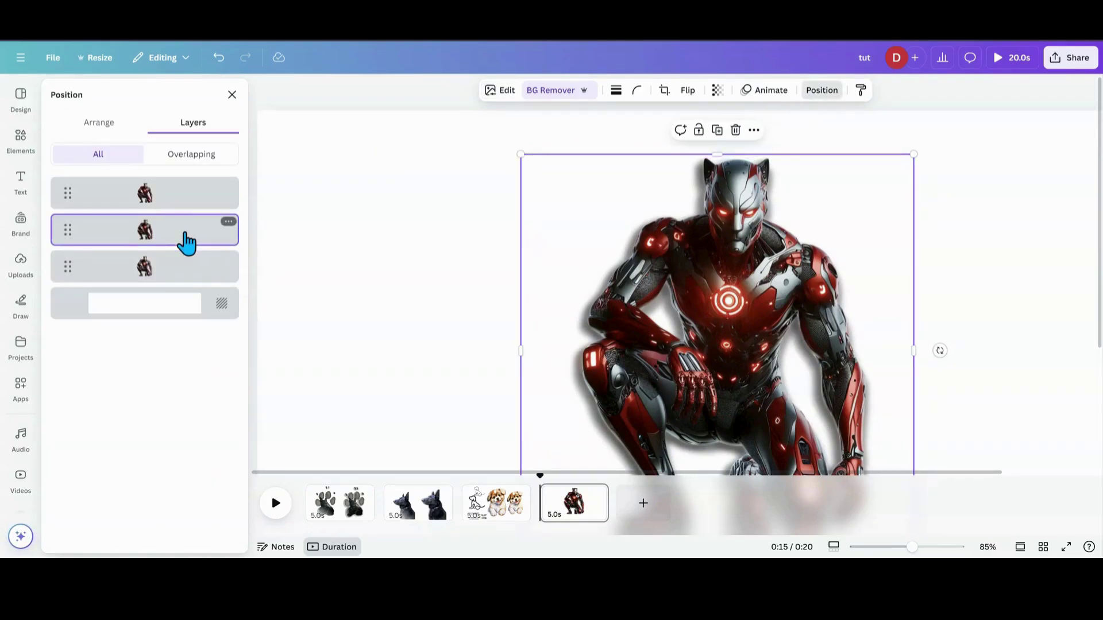
{"action": "left_click", "coordinate": [502, 93]}
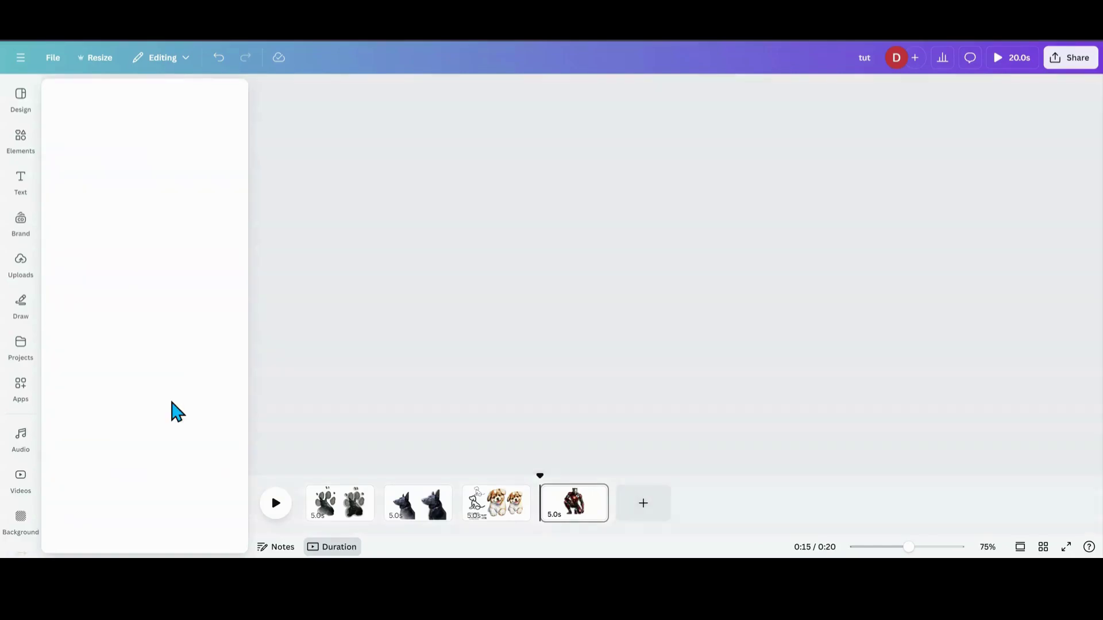
{"action": "left_click_drag", "start_coordinate": [56, 186], "coordinate": [82, 183]}
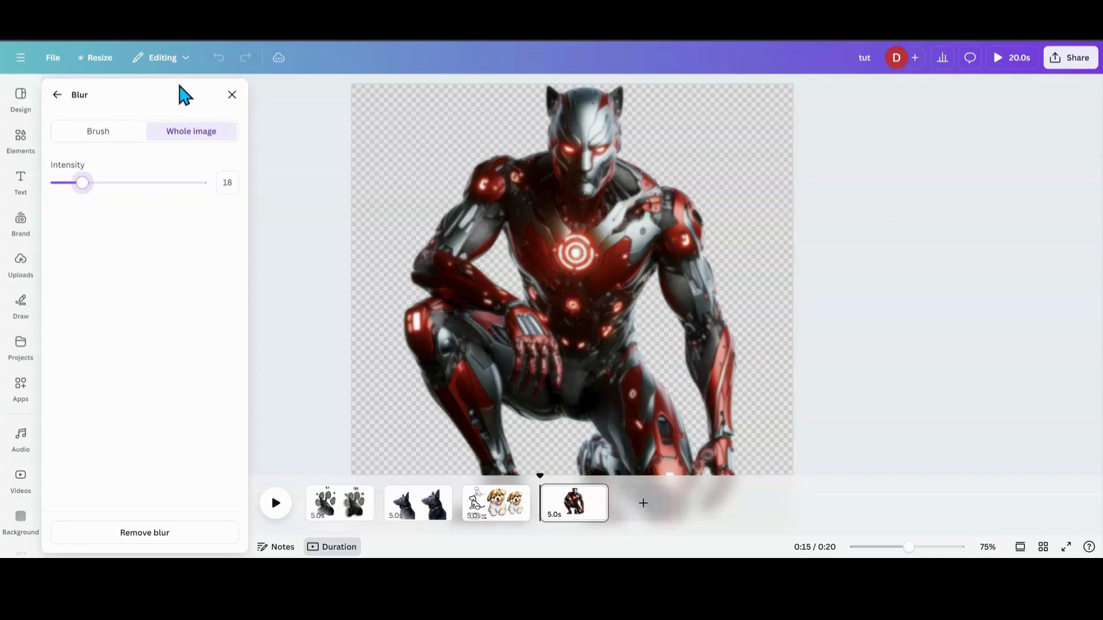
{"action": "left_click", "coordinate": [57, 96]}
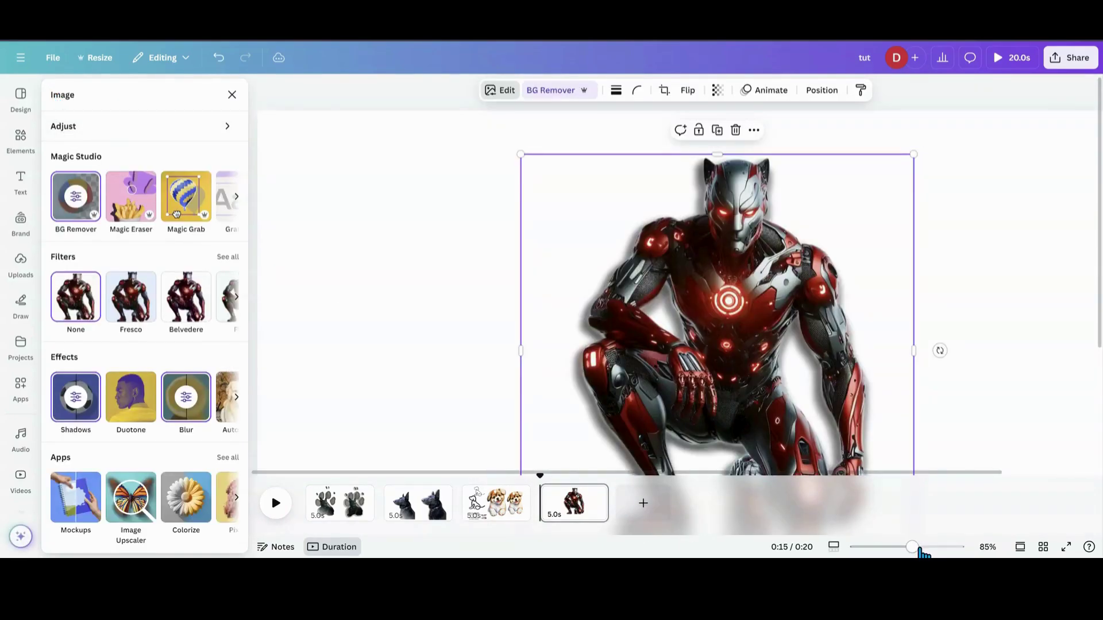
- At 63% zoom, add a smaller uploaded robot copy on the page's right side
{"action": "left_click_drag", "start_coordinate": [913, 548], "coordinate": [905, 549]}
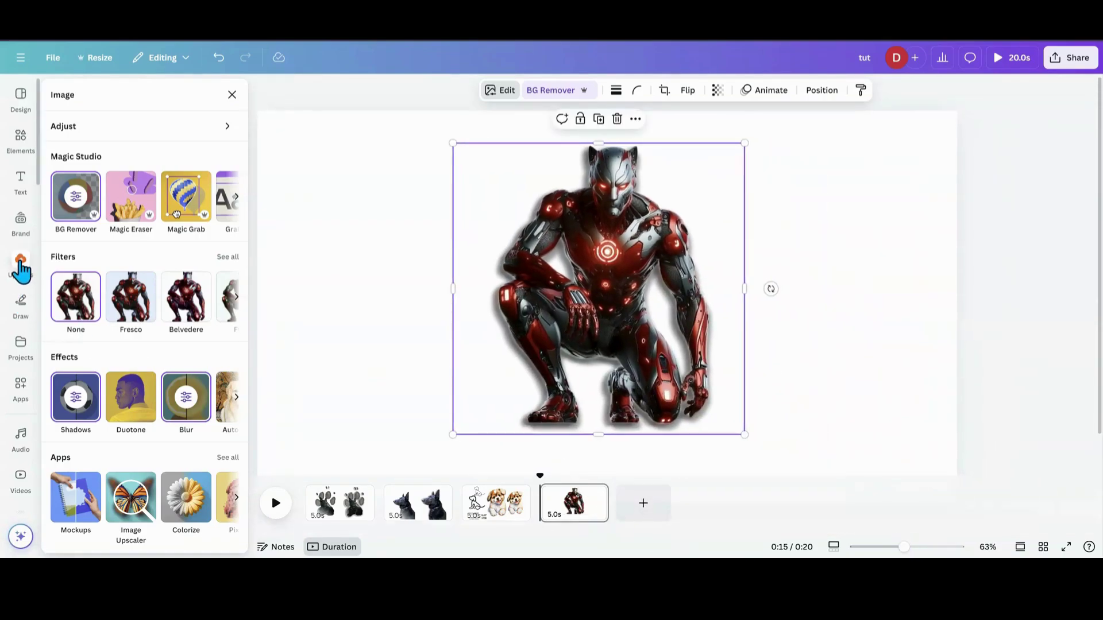
{"action": "left_click", "coordinate": [21, 265]}
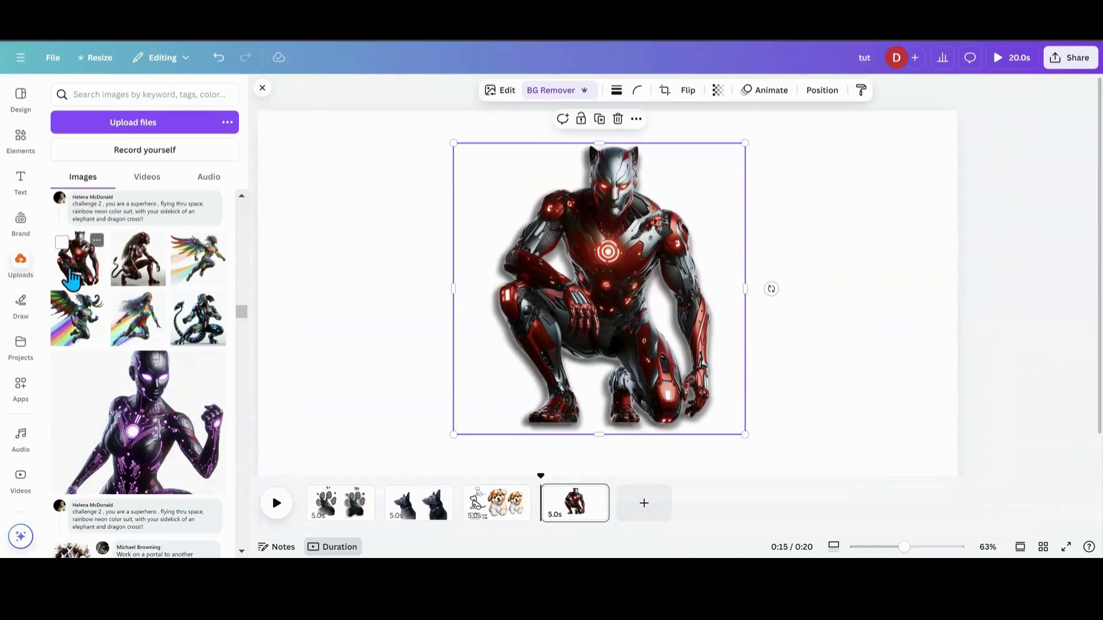
{"action": "left_click_drag", "start_coordinate": [599, 337], "coordinate": [897, 307]}
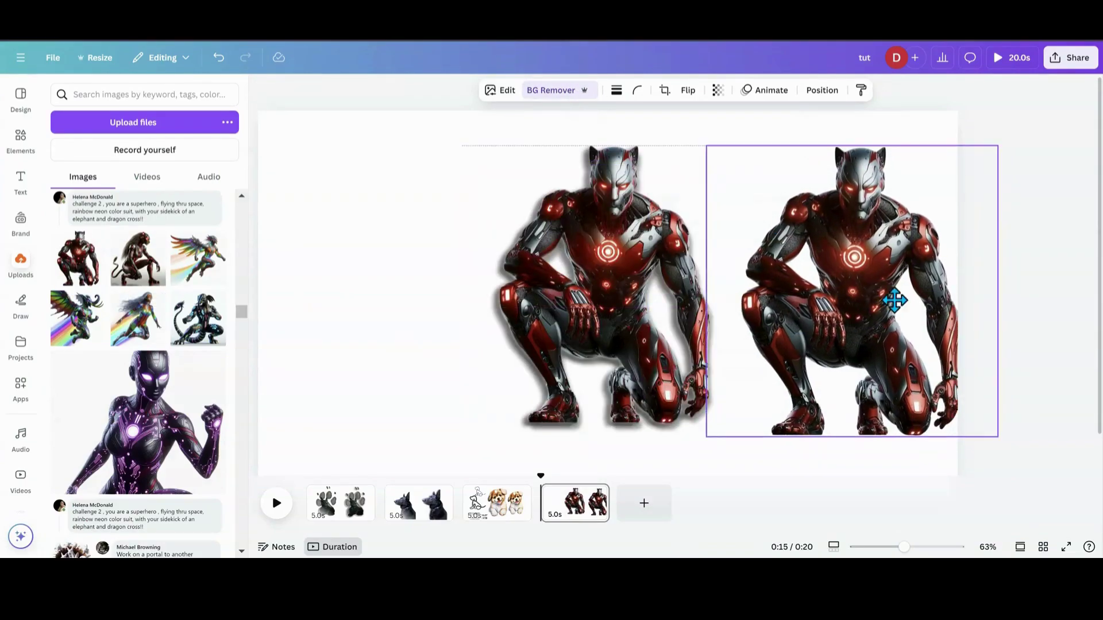
{"action": "left_click_drag", "start_coordinate": [707, 146], "coordinate": [751, 189]}
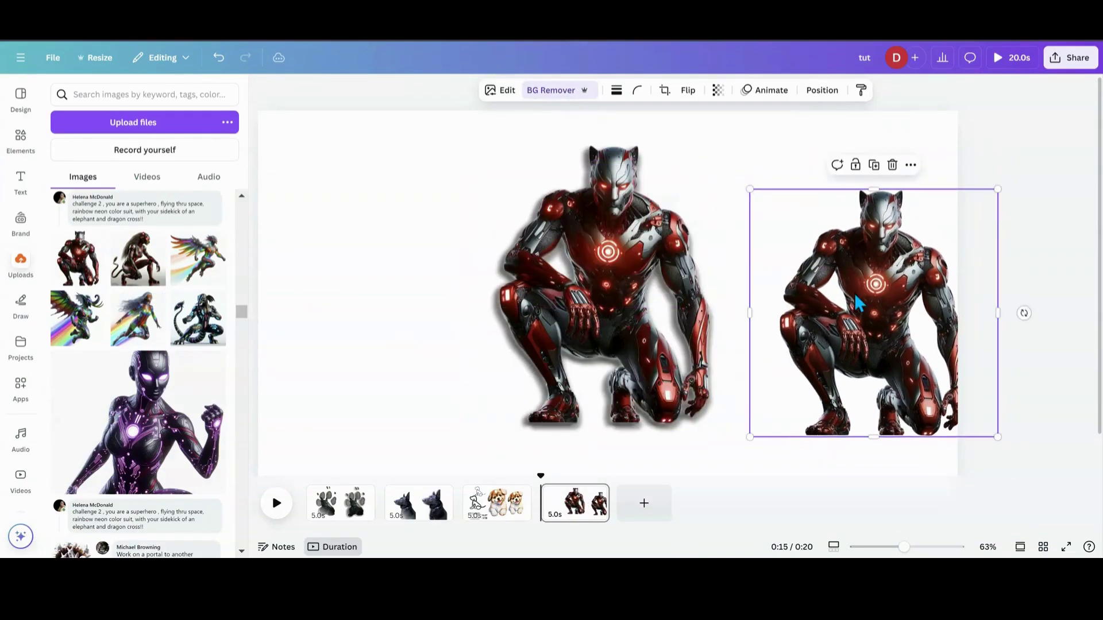
{"action": "left_click_drag", "start_coordinate": [860, 305], "coordinate": [854, 238]}
{"action": "left_click_drag", "start_coordinate": [864, 275], "coordinate": [867, 264]}
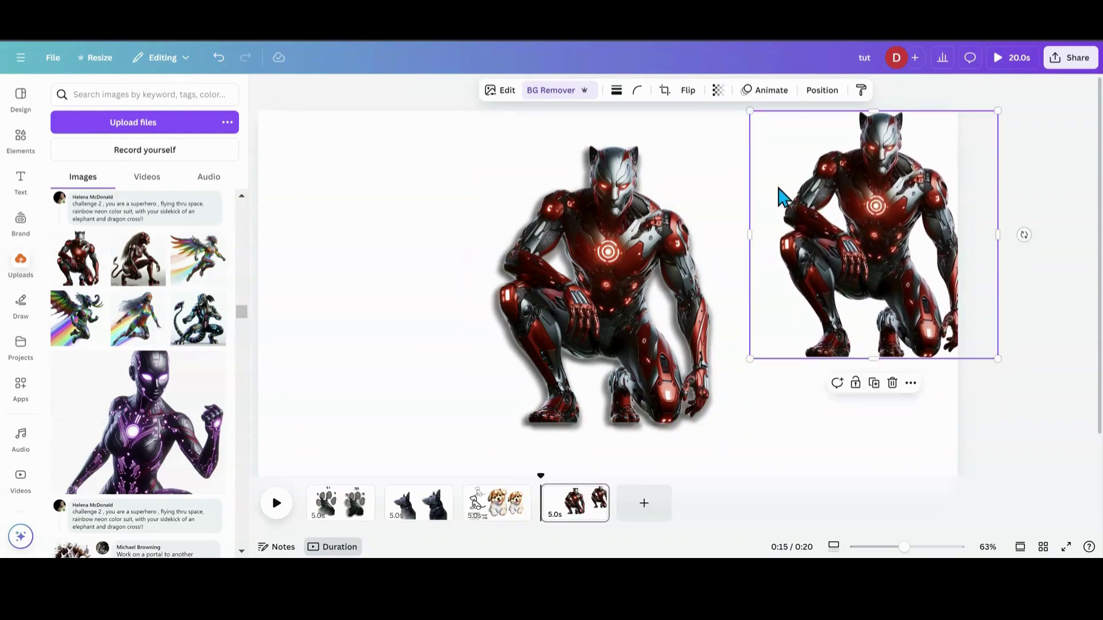
{"action": "left_click_drag", "start_coordinate": [831, 211], "coordinate": [826, 230]}
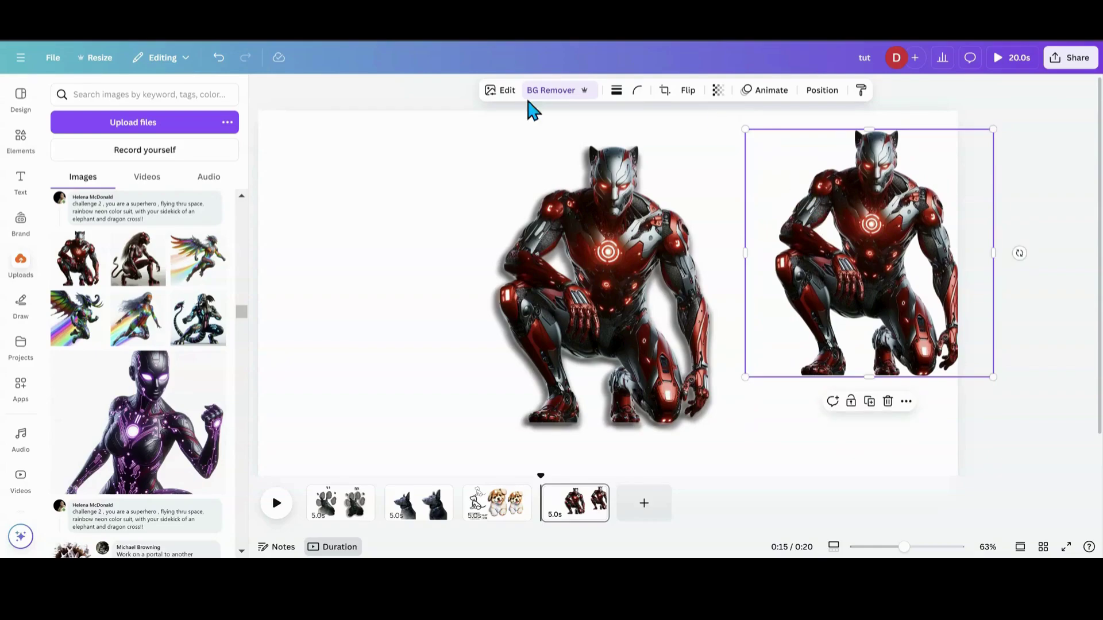
- Give the right robot a #F7F7F7 outline of size 51, then move it over the left robot and enlarge it slightly
{"action": "left_click", "coordinate": [501, 91]}
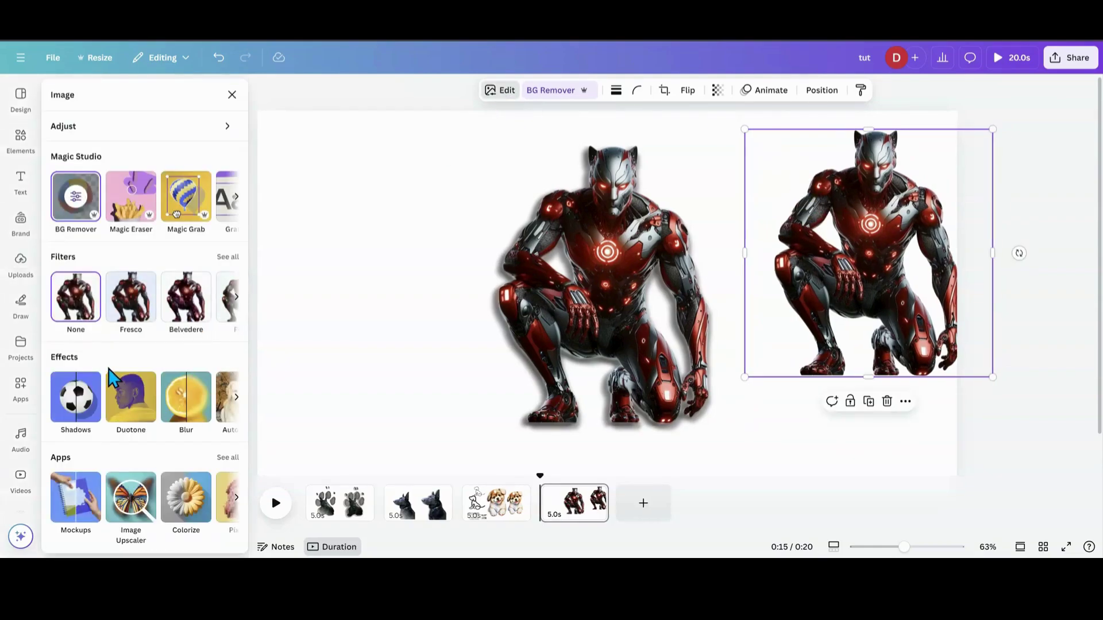
{"action": "left_click", "coordinate": [91, 412]}
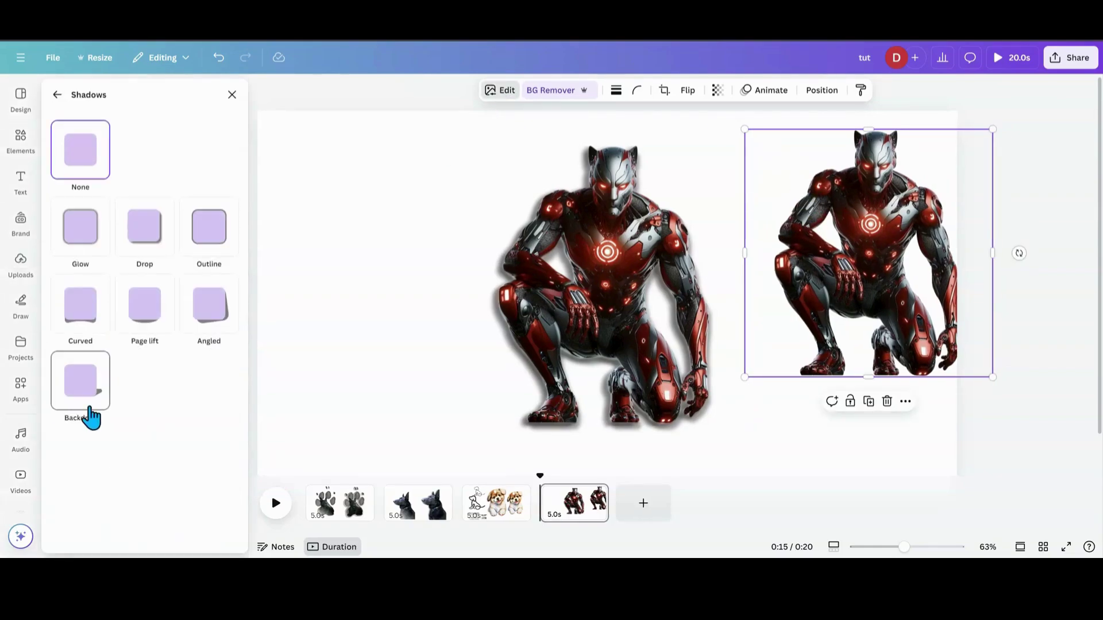
{"action": "left_click", "coordinate": [208, 254]}
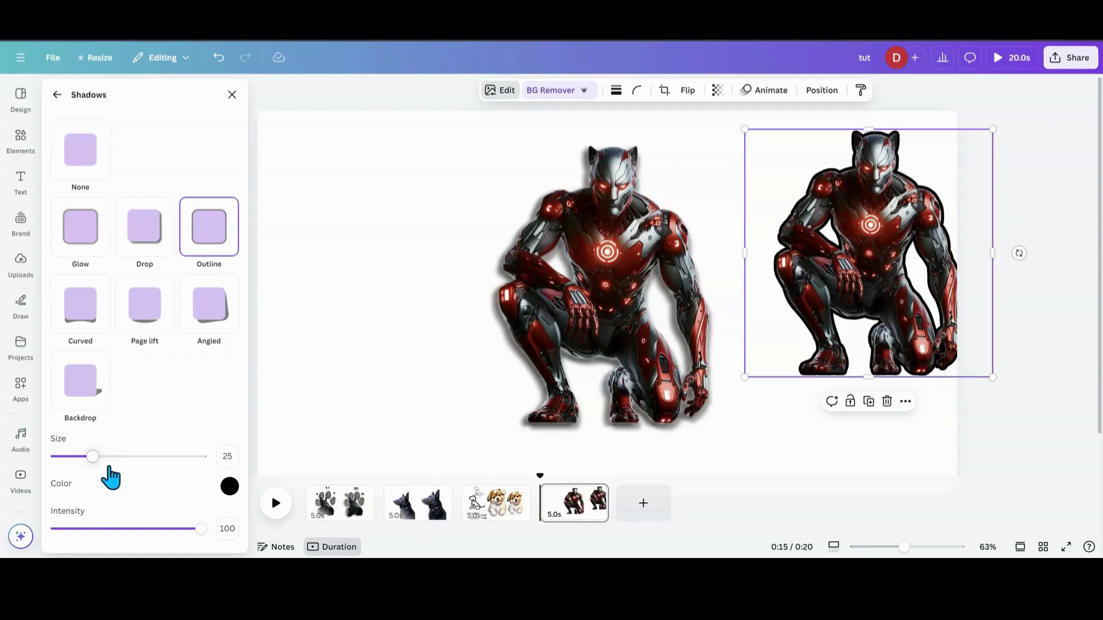
{"action": "left_click", "coordinate": [230, 486]}
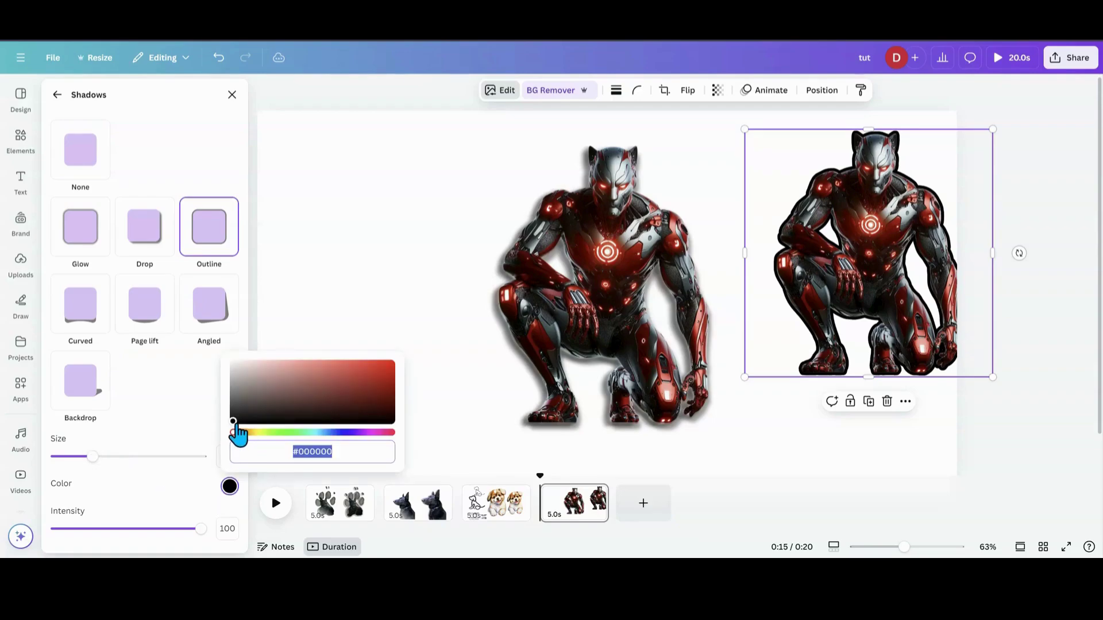
{"action": "left_click_drag", "start_coordinate": [235, 423], "coordinate": [221, 374]}
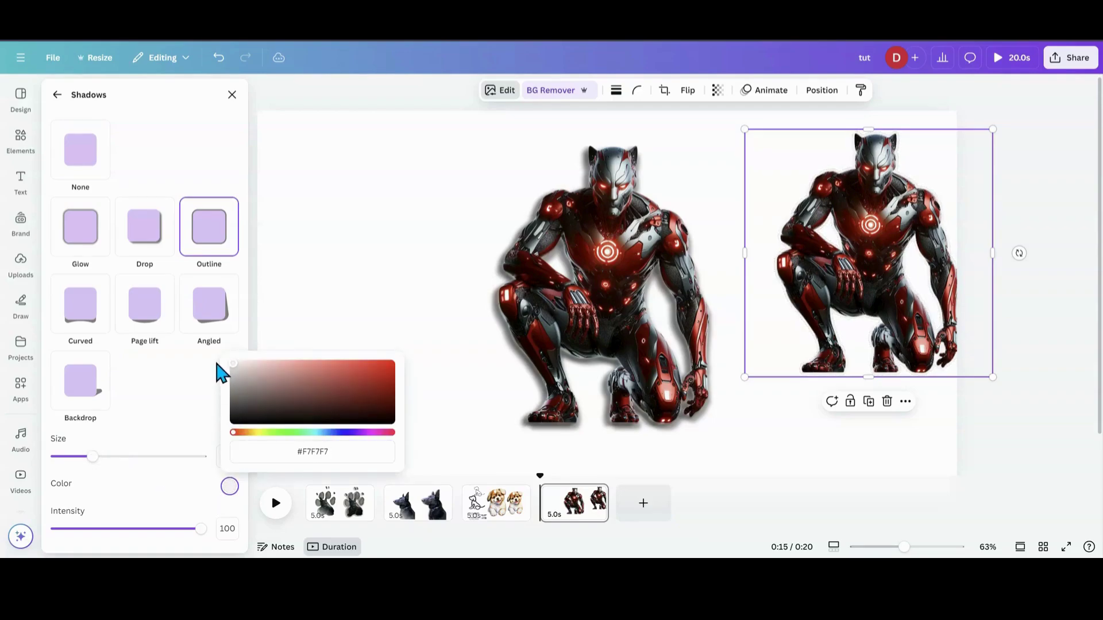
{"action": "left_click_drag", "start_coordinate": [92, 456], "coordinate": [130, 458]}
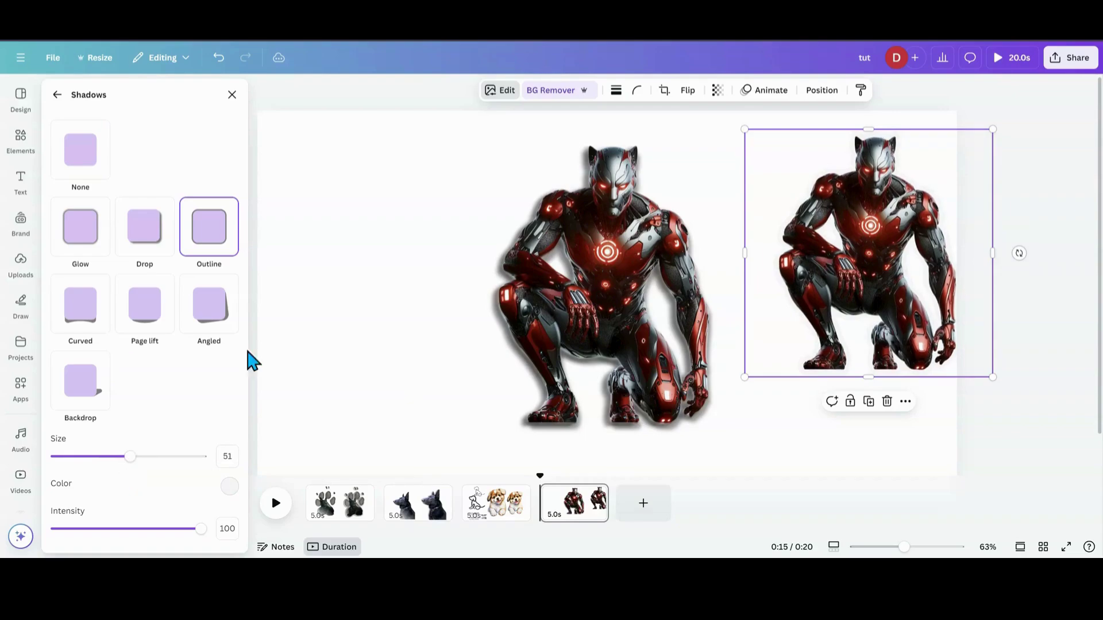
{"action": "left_click_drag", "start_coordinate": [871, 286], "coordinate": [606, 284]}
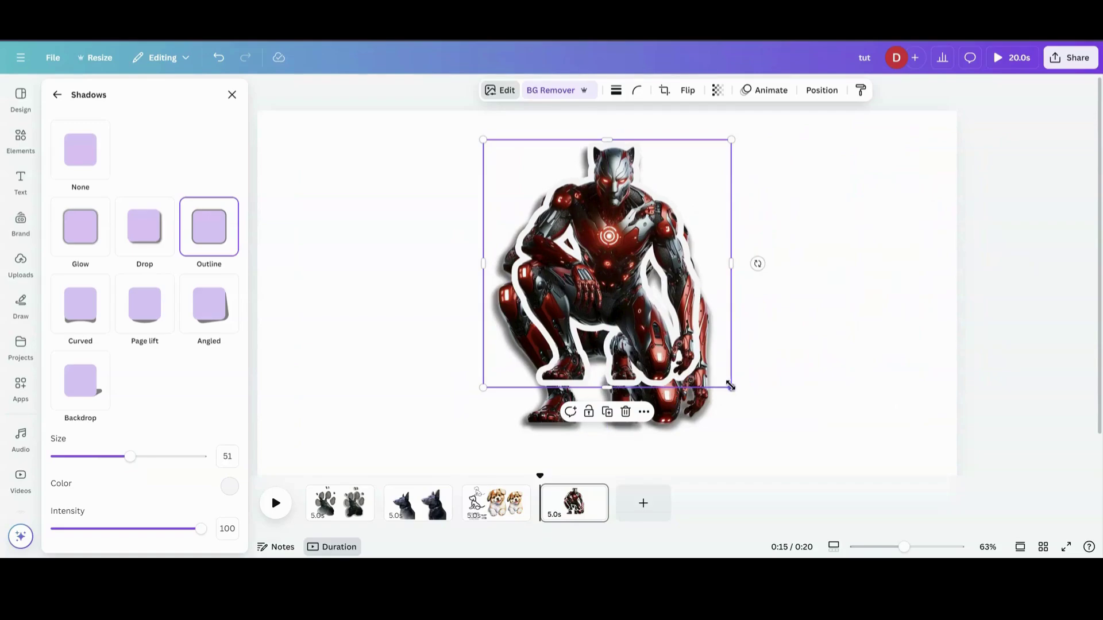
{"action": "left_click_drag", "start_coordinate": [730, 387], "coordinate": [750, 423]}
- Fill the page background with the dark navy linear gradient
{"action": "left_click", "coordinate": [357, 184]}
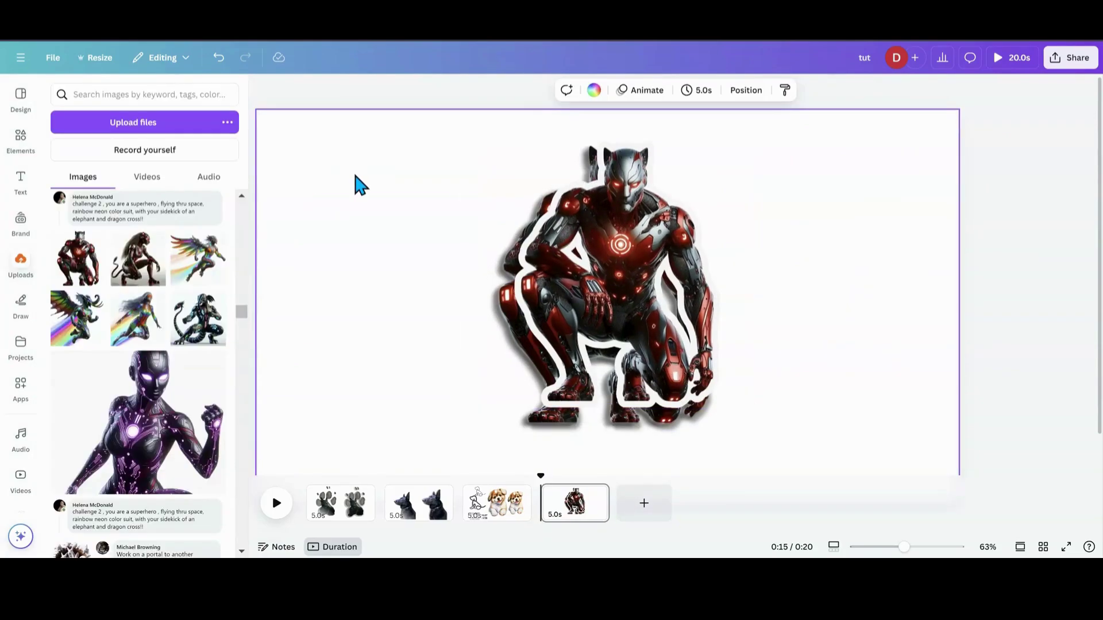
{"action": "left_click", "coordinate": [592, 91]}
{"action": "scroll", "coordinate": [135, 270], "scroll_direction": "down", "scroll_amount": 2}
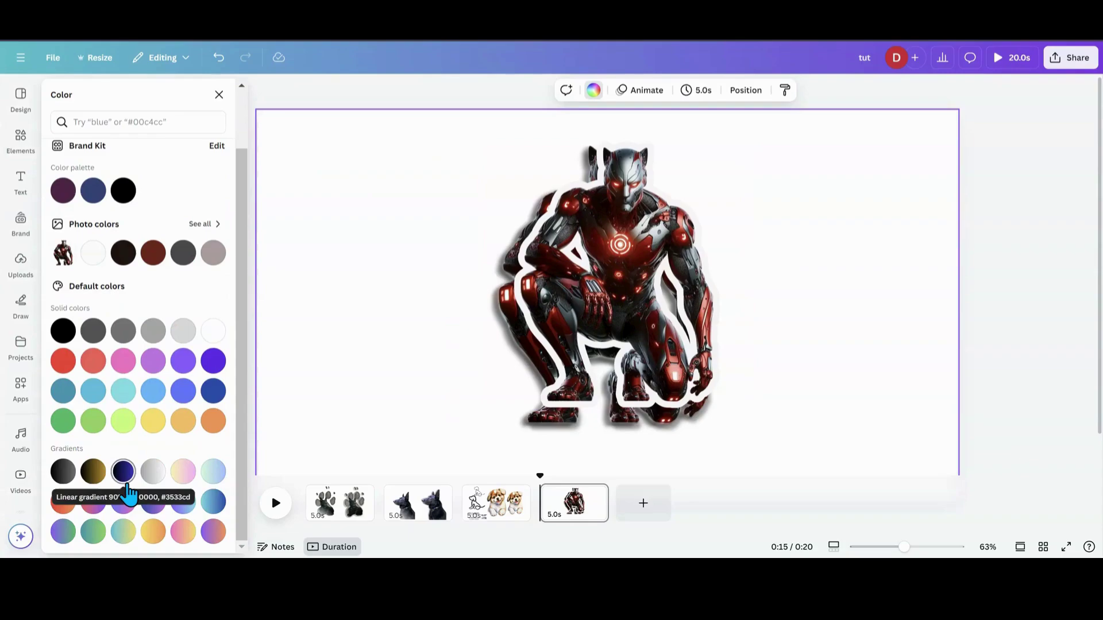
{"action": "left_click", "coordinate": [124, 480]}
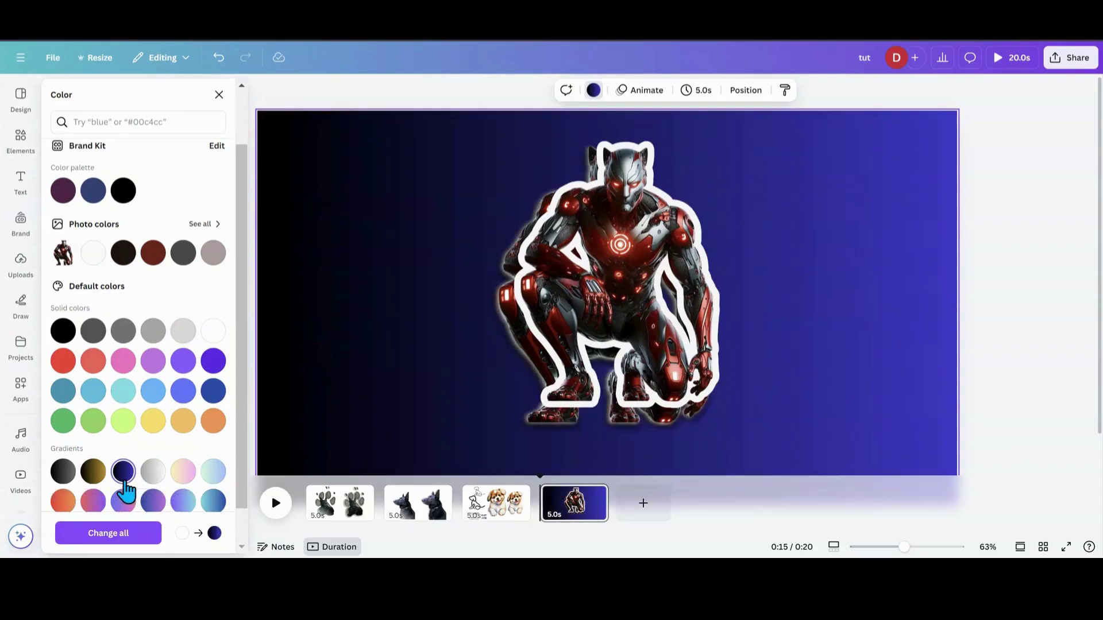
- Nudge the outlined robot left and enlarge it to about 801 by 801
{"action": "left_click", "coordinate": [612, 279]}
{"action": "left_click_drag", "start_coordinate": [613, 279], "coordinate": [608, 279]}
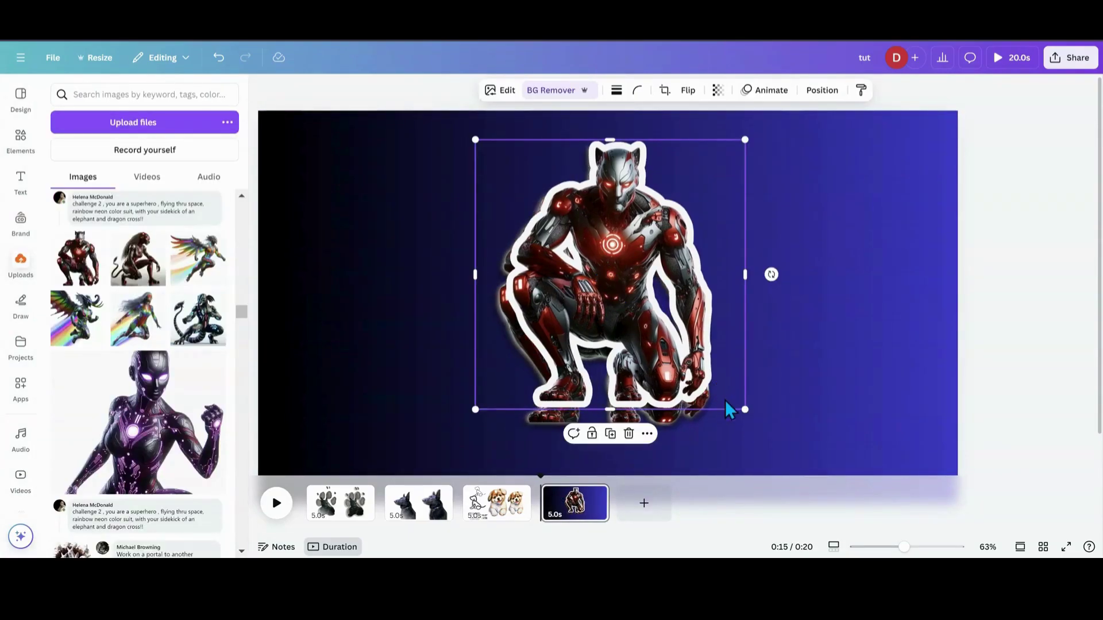
{"action": "left_click_drag", "start_coordinate": [745, 408], "coordinate": [760, 425]}
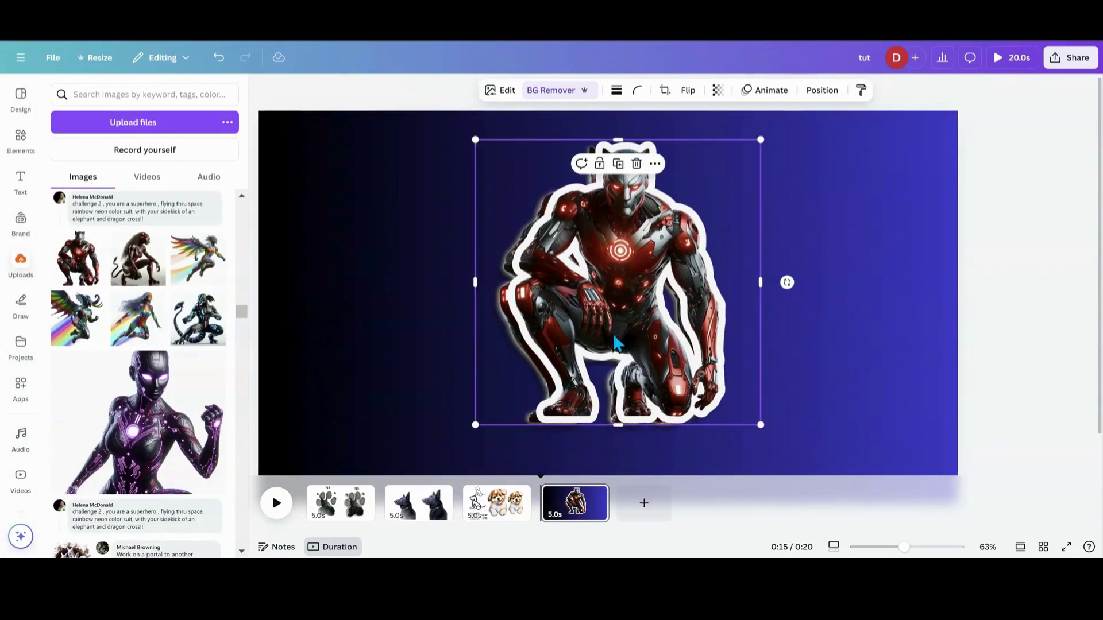
{"action": "left_click_drag", "start_coordinate": [477, 424], "coordinate": [472, 429]}
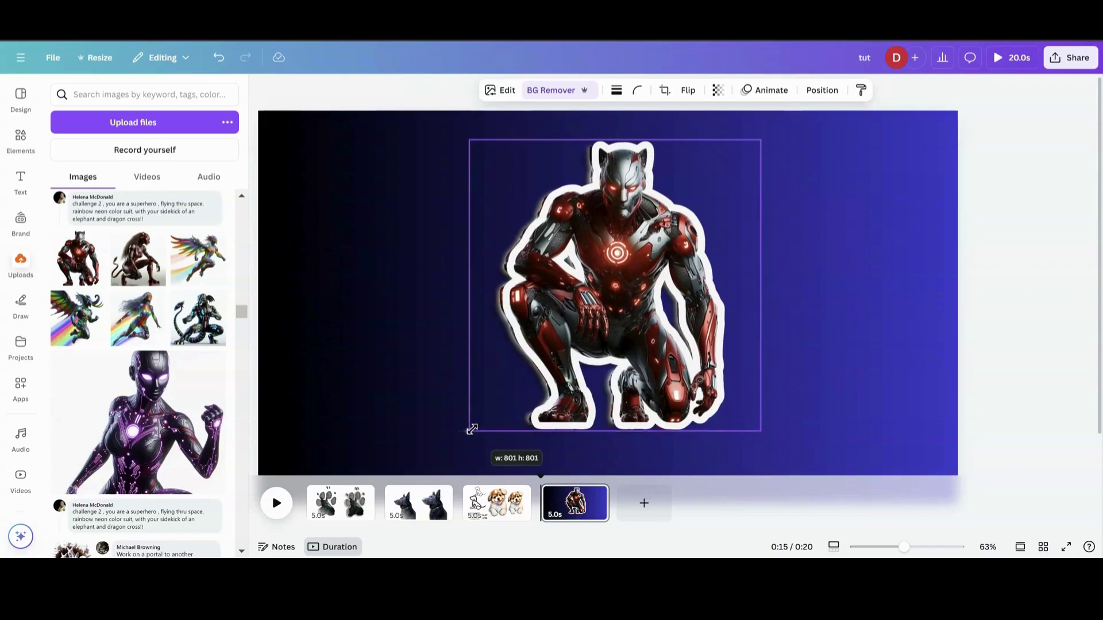
- Move the top robot layer down the layer stack, undoing a stray nudge of another layer
{"action": "left_click", "coordinate": [822, 91]}
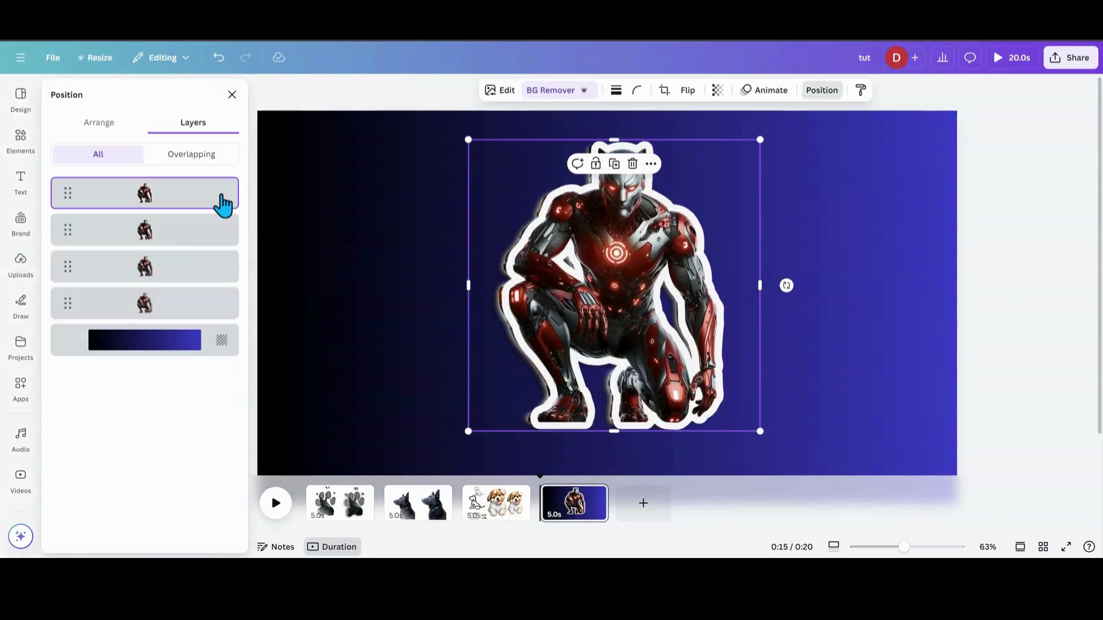
{"action": "left_click_drag", "start_coordinate": [222, 202], "coordinate": [181, 310]}
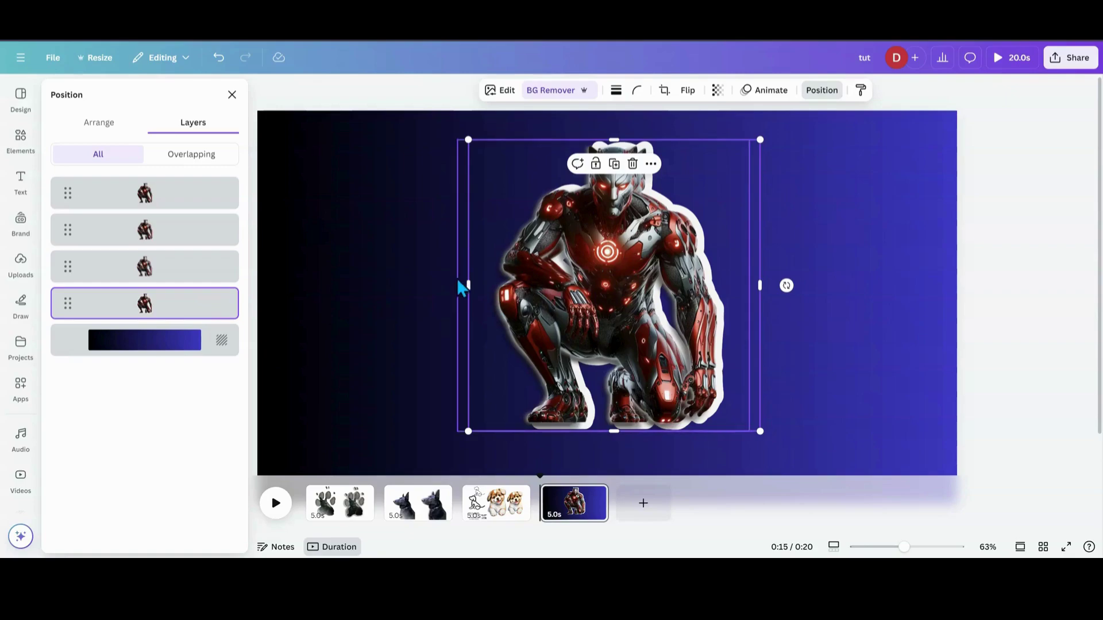
{"action": "left_click", "coordinate": [458, 299]}
{"action": "left_click_drag", "start_coordinate": [455, 293], "coordinate": [449, 297]}
{"action": "left_click", "coordinate": [218, 69]}
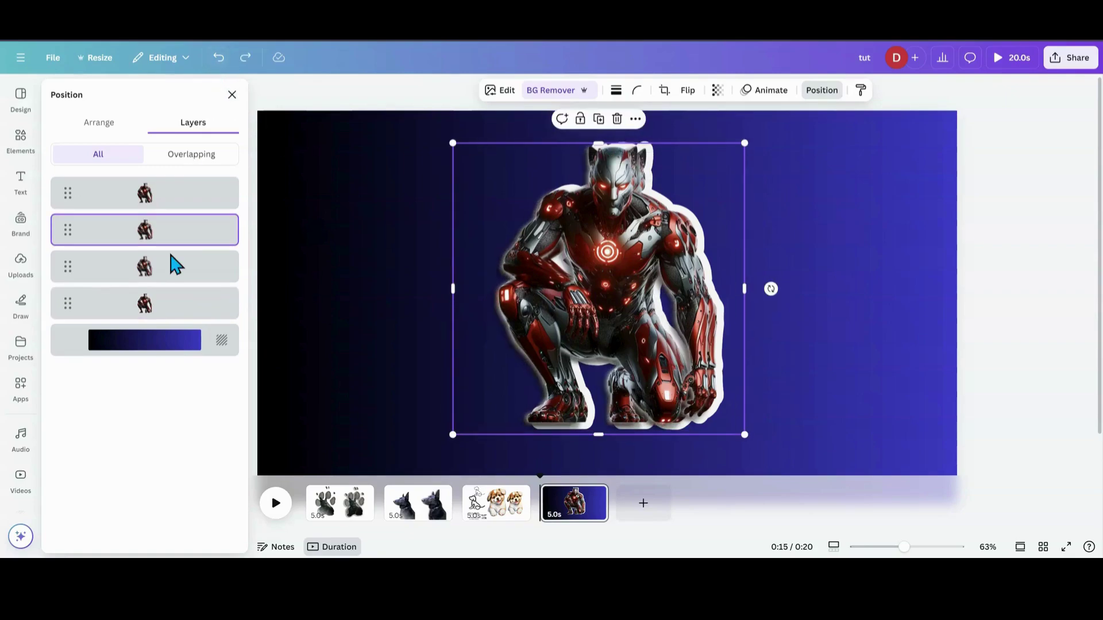
- Shift the bottom robot layer slightly left to line it up with the other copies
{"action": "left_click", "coordinate": [158, 310]}
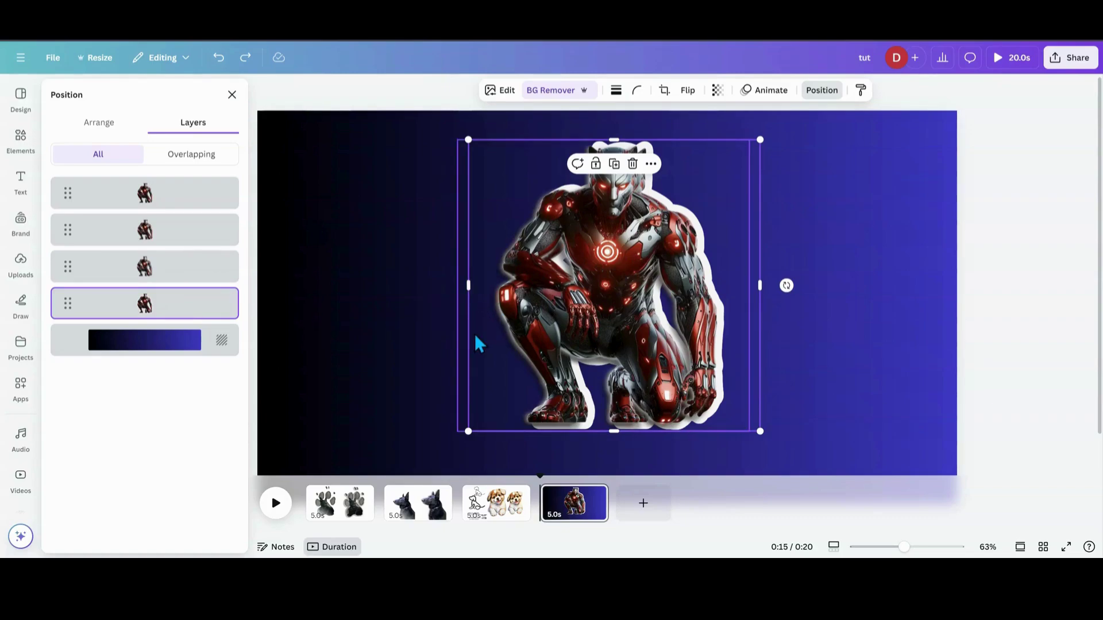
{"action": "left_click_drag", "start_coordinate": [476, 344], "coordinate": [464, 333]}
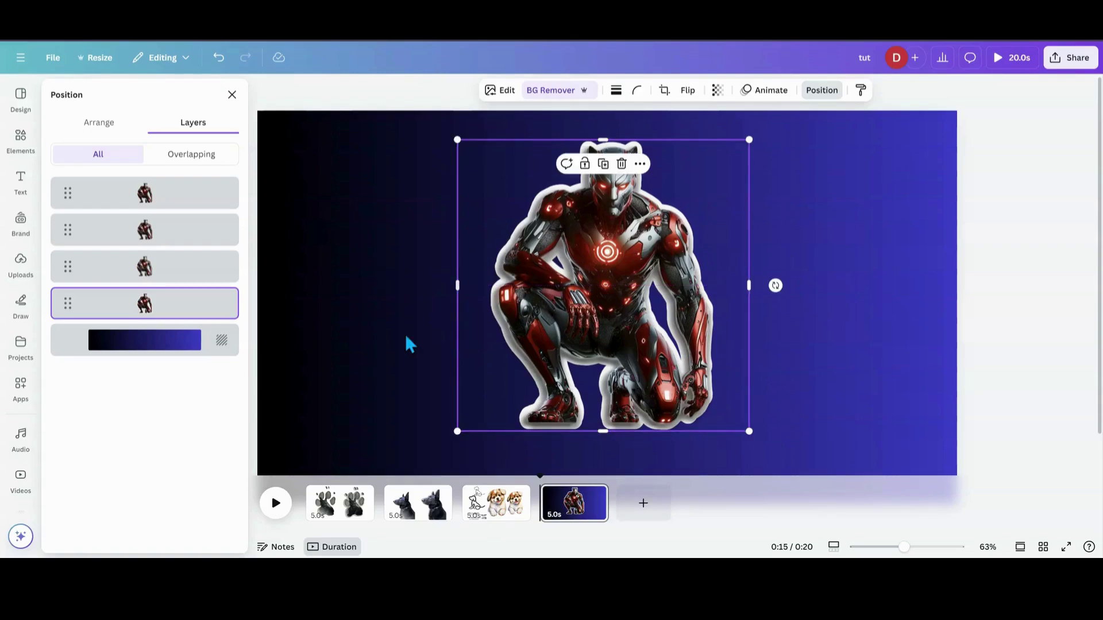
{"action": "left_click", "coordinate": [269, 307]}
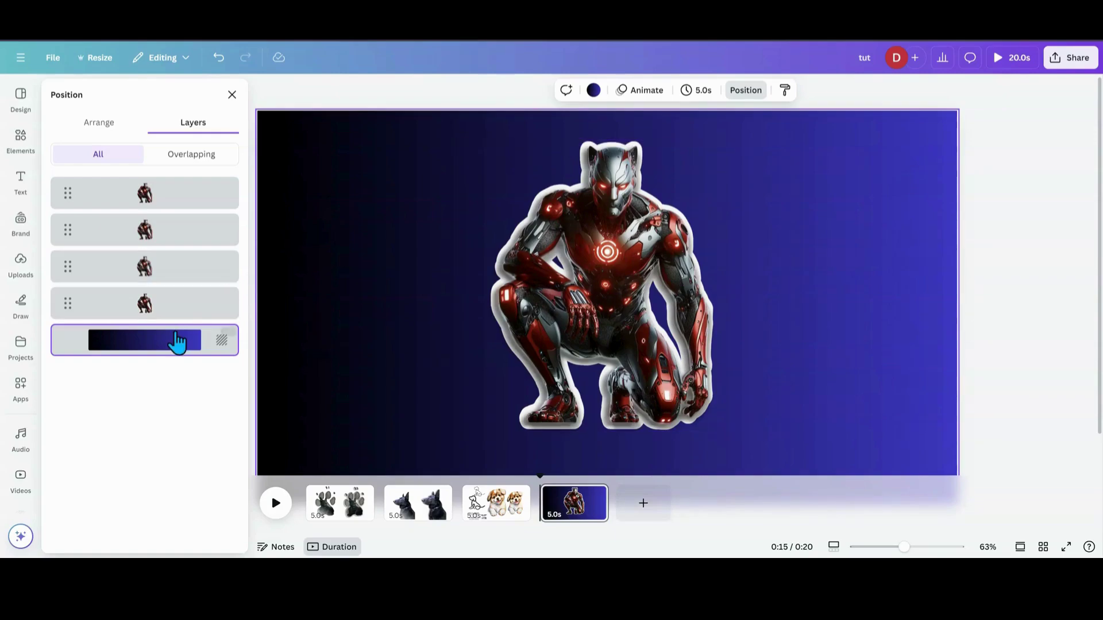
- Raise the bottom robot layer's white outline size from 51 to 65
{"action": "left_click", "coordinate": [167, 316]}
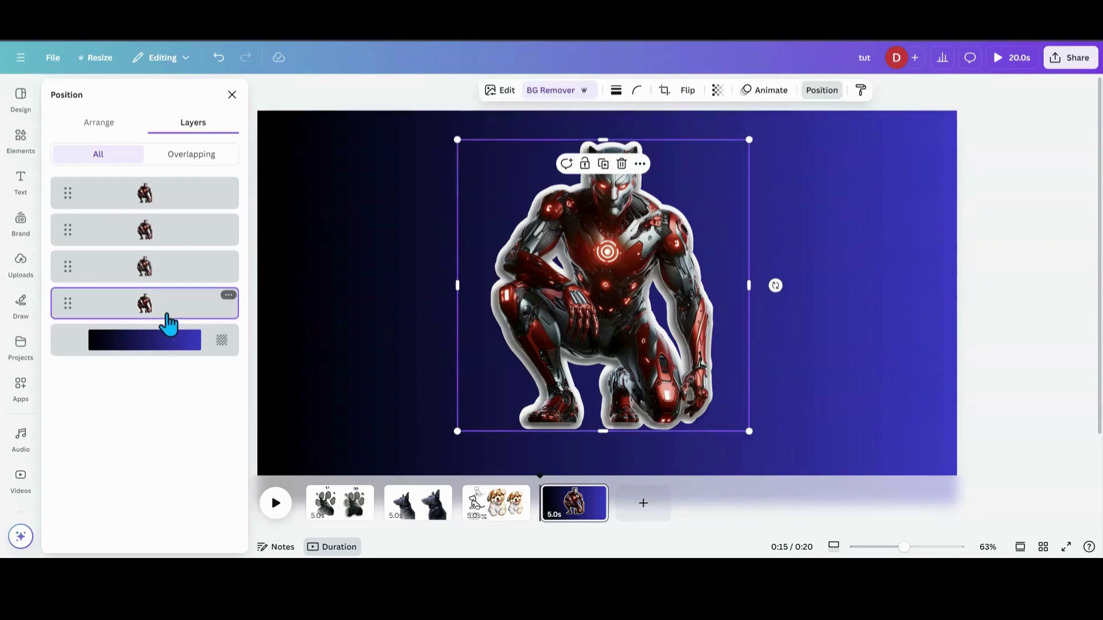
{"action": "left_click", "coordinate": [508, 107]}
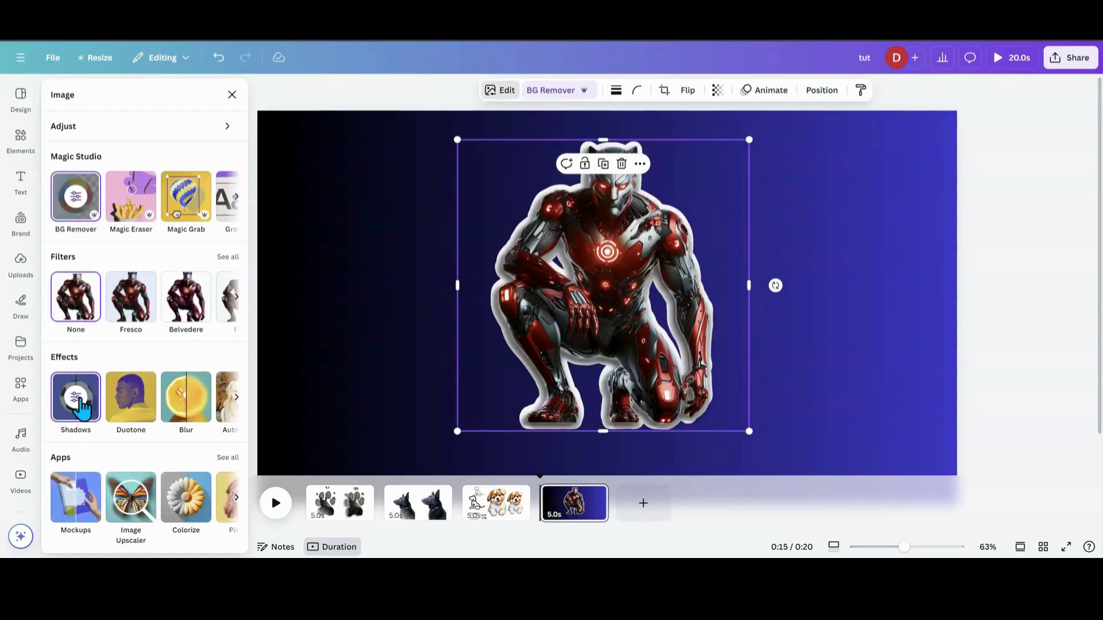
{"action": "left_click", "coordinate": [95, 396]}
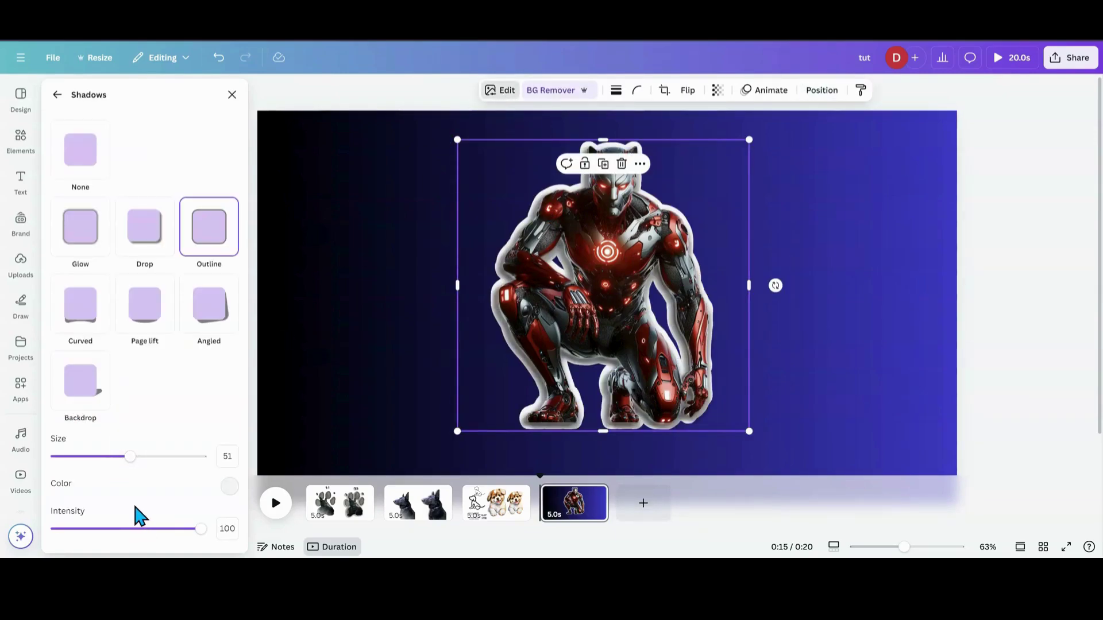
{"action": "left_click_drag", "start_coordinate": [130, 458], "coordinate": [151, 461]}
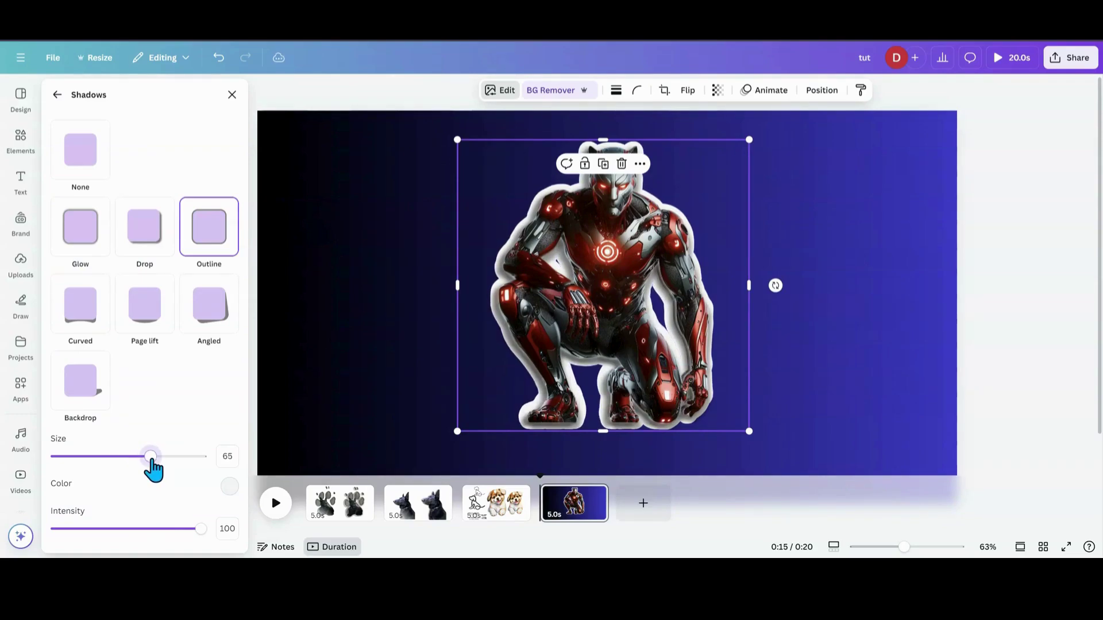
{"action": "left_click", "coordinate": [356, 419]}
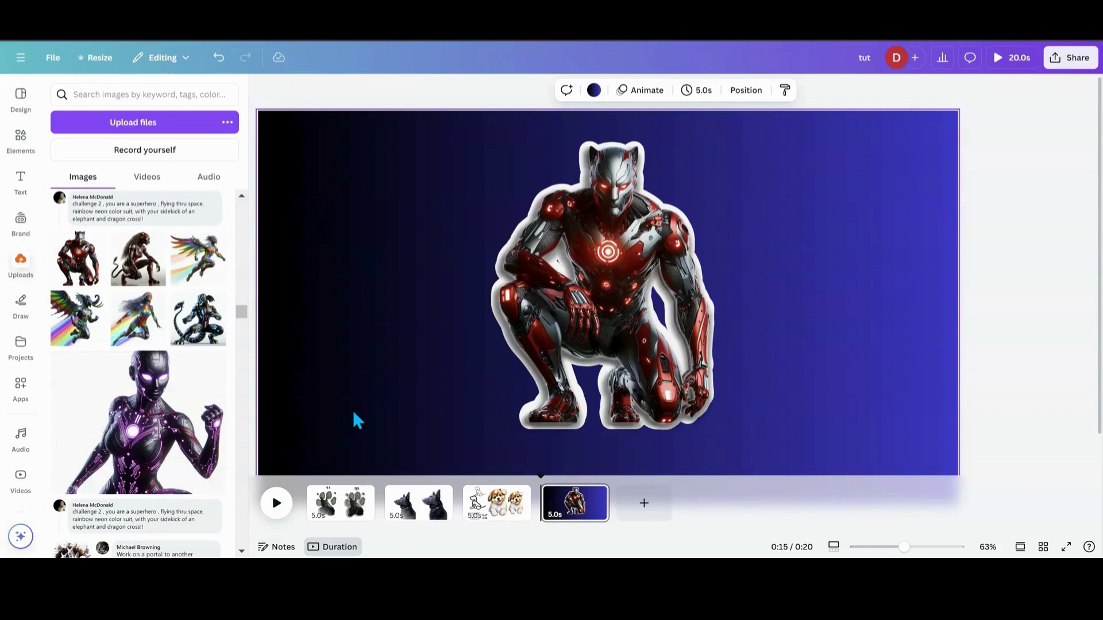
- Duplicate the robot image and move the plain copy to the page's right edge
{"action": "key", "text": "Tab"}
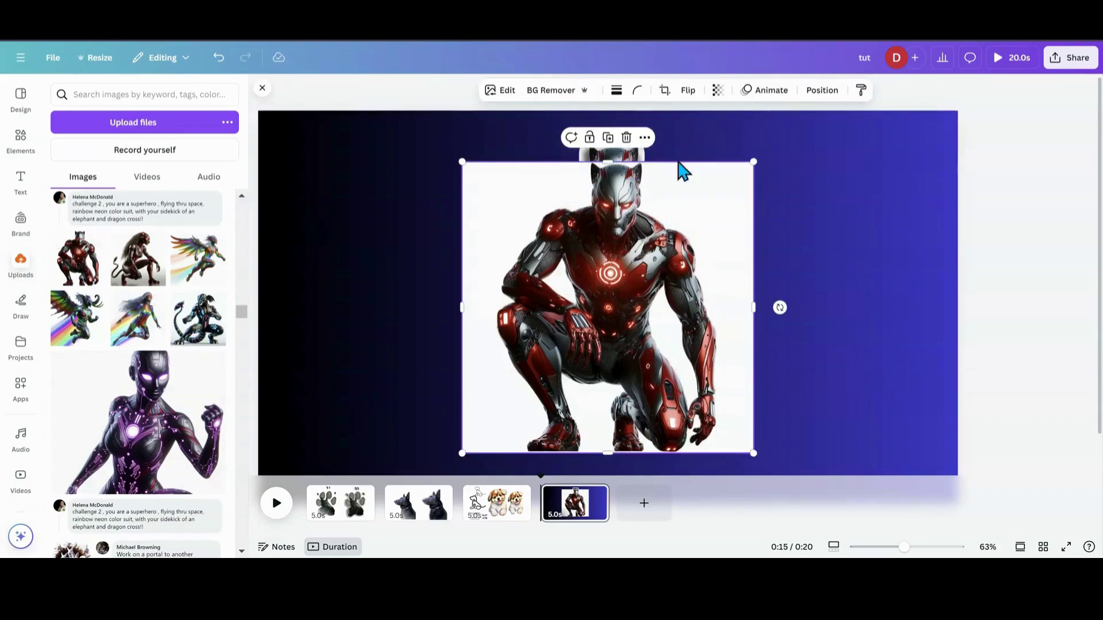
{"action": "left_click", "coordinate": [554, 90]}
{"action": "left_click_drag", "start_coordinate": [594, 306], "coordinate": [861, 284]}
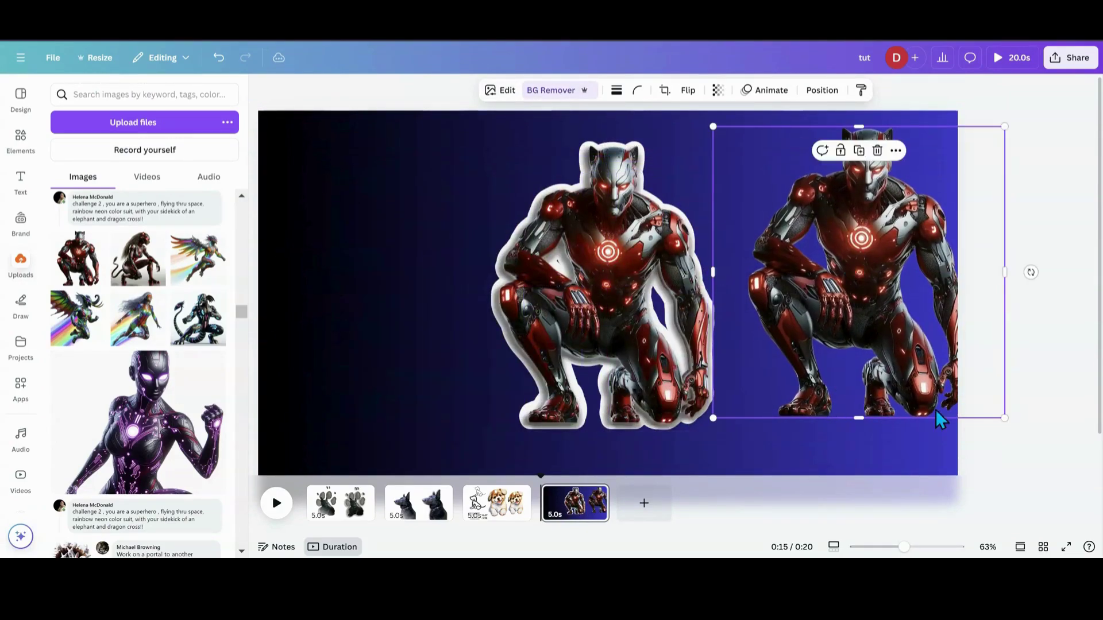
{"action": "left_click", "coordinate": [402, 343]}
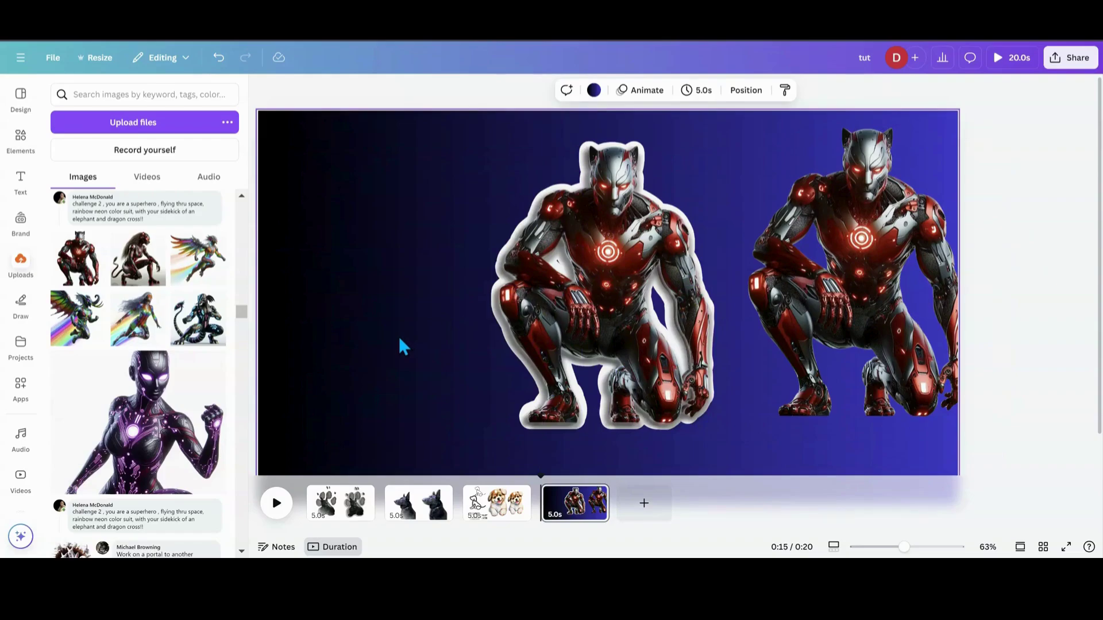